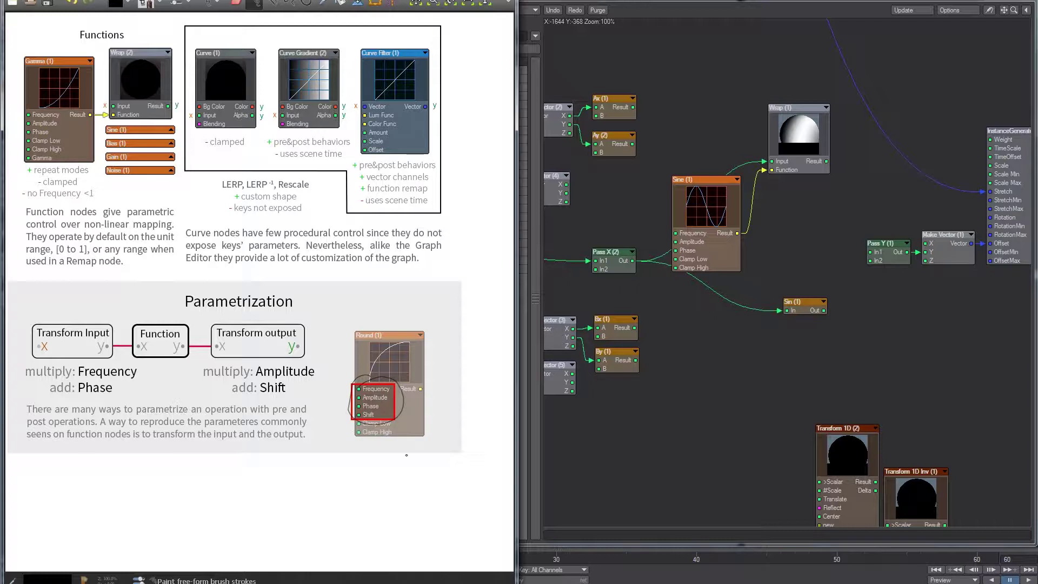
Circle the Function box and the Transform output box of the Parametrization diagram in turn, undoing each mark.
{"action": "key", "text": "ctrl+z"}
{"action": "mouse_move", "coordinate": [170, 313]}
{"action": "left_mouse_down"}
{"action": "mouse_move", "coordinate": [146, 313]}
{"action": "mouse_move", "coordinate": [165, 312]}
{"action": "left_mouse_up"}
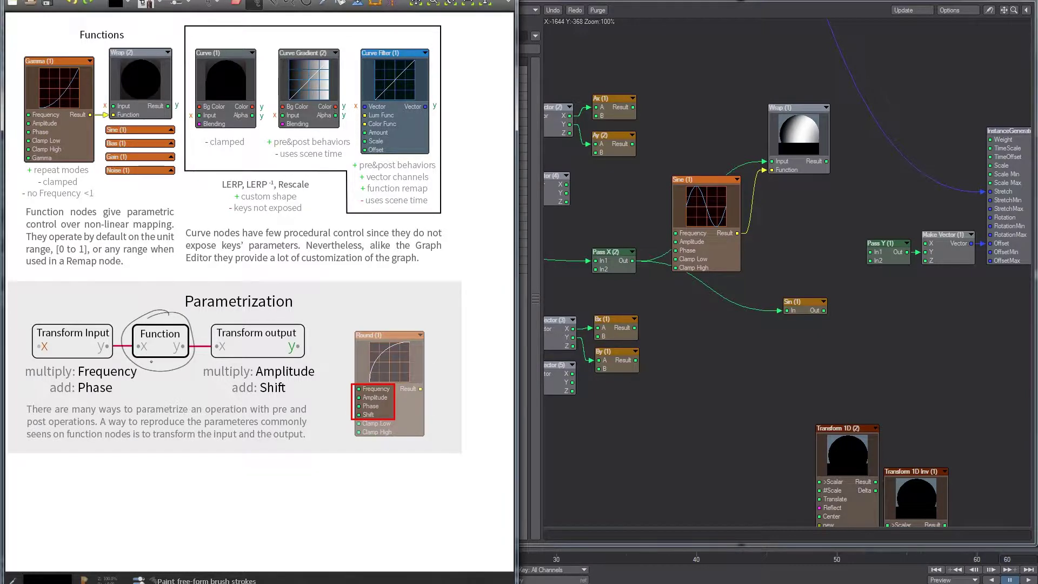
{"action": "key", "text": "ctrl+z"}
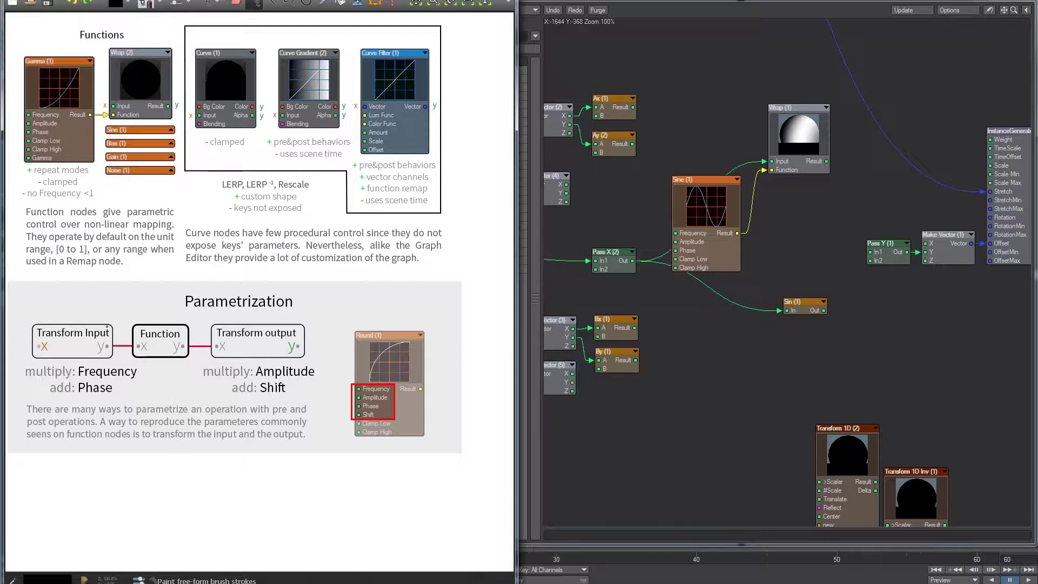
{"action": "mouse_move", "coordinate": [241, 319]}
{"action": "left_mouse_down"}
{"action": "mouse_move", "coordinate": [246, 364]}
{"action": "mouse_move", "coordinate": [222, 317]}
{"action": "left_mouse_up"}
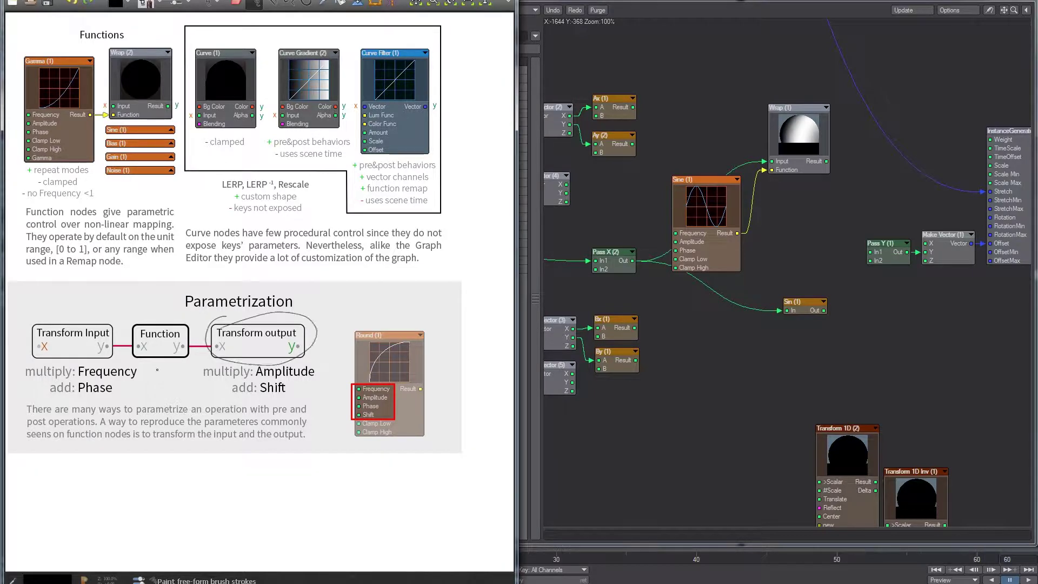
{"action": "key", "text": "ctrl+z"}
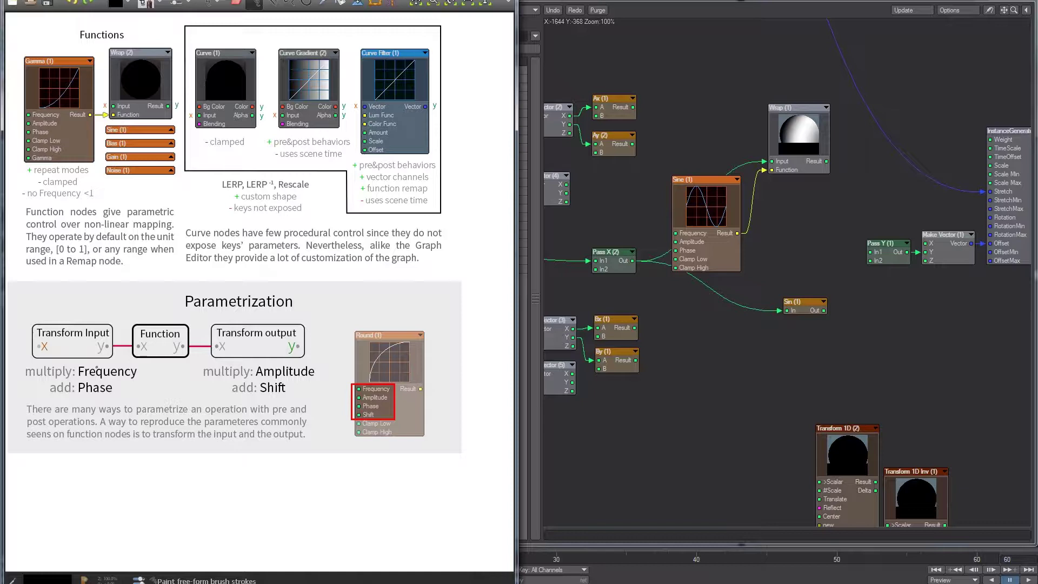
Circle the Frequency/Phase and Amplitude/Shift captions, draw arrows from both to the node's framed parameters, and clear the marks.
{"action": "mouse_move", "coordinate": [67, 363]}
{"action": "left_mouse_down"}
{"action": "mouse_move", "coordinate": [115, 399]}
{"action": "mouse_move", "coordinate": [81, 362]}
{"action": "left_mouse_up"}
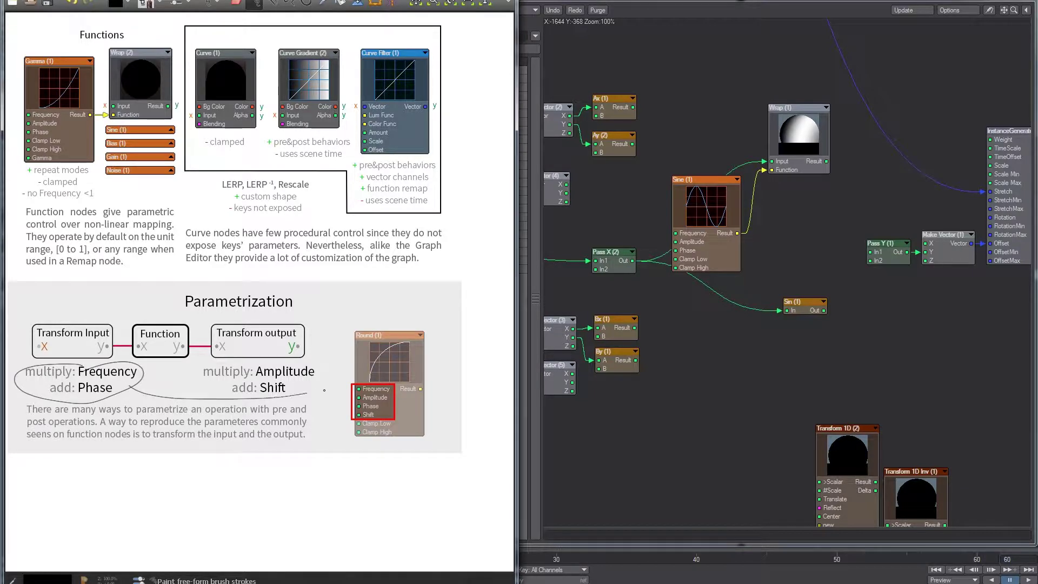
{"action": "mouse_move", "coordinate": [141, 399]}
{"action": "left_mouse_down"}
{"action": "mouse_move", "coordinate": [263, 426]}
{"action": "mouse_move", "coordinate": [345, 403]}
{"action": "left_mouse_up"}
{"action": "mouse_move", "coordinate": [291, 361]}
{"action": "left_mouse_down"}
{"action": "mouse_move", "coordinate": [259, 403]}
{"action": "mouse_move", "coordinate": [259, 361]}
{"action": "left_mouse_up"}
{"action": "left_click_drag", "start_coordinate": [308, 387], "coordinate": [347, 394]}
{"action": "left_click_drag", "start_coordinate": [341, 390], "coordinate": [341, 399]}
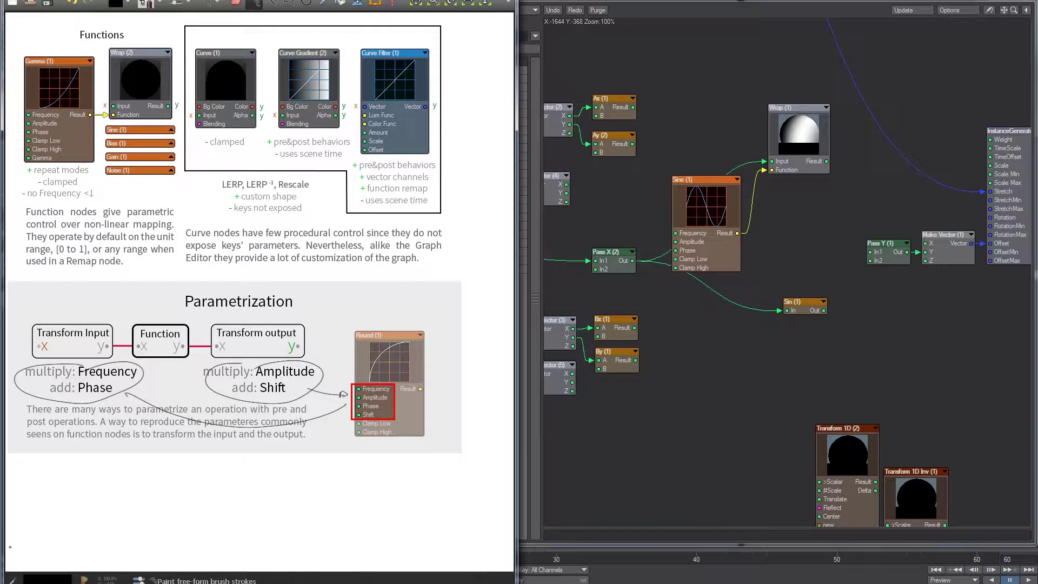
{"action": "key", "text": "Delete"}
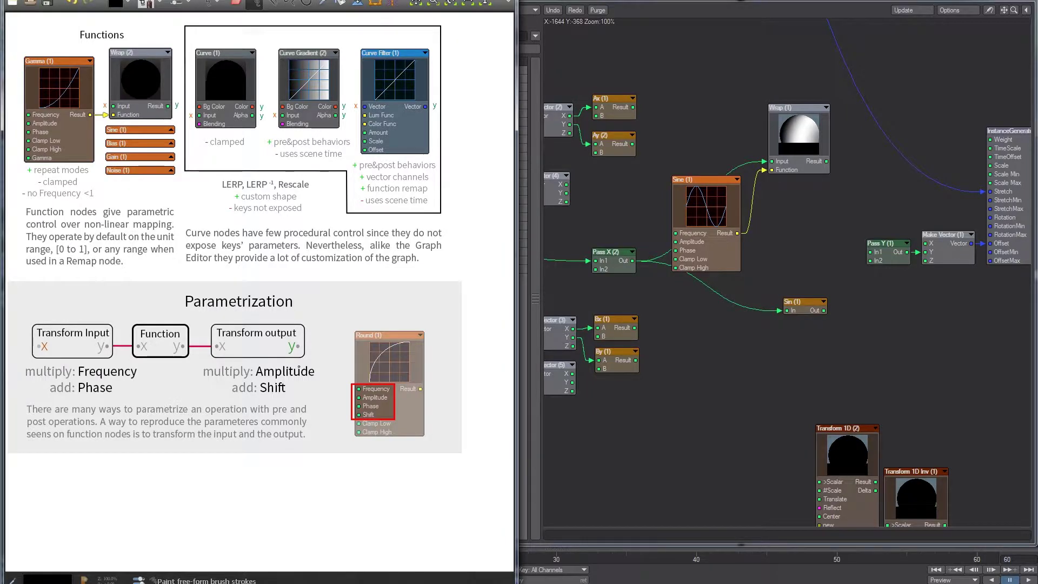
Switch to LightWave and preview the Wrap result in Pass Y's In1 before connecting Sin's Out to it instead.
{"action": "left_click", "coordinate": [741, 398]}
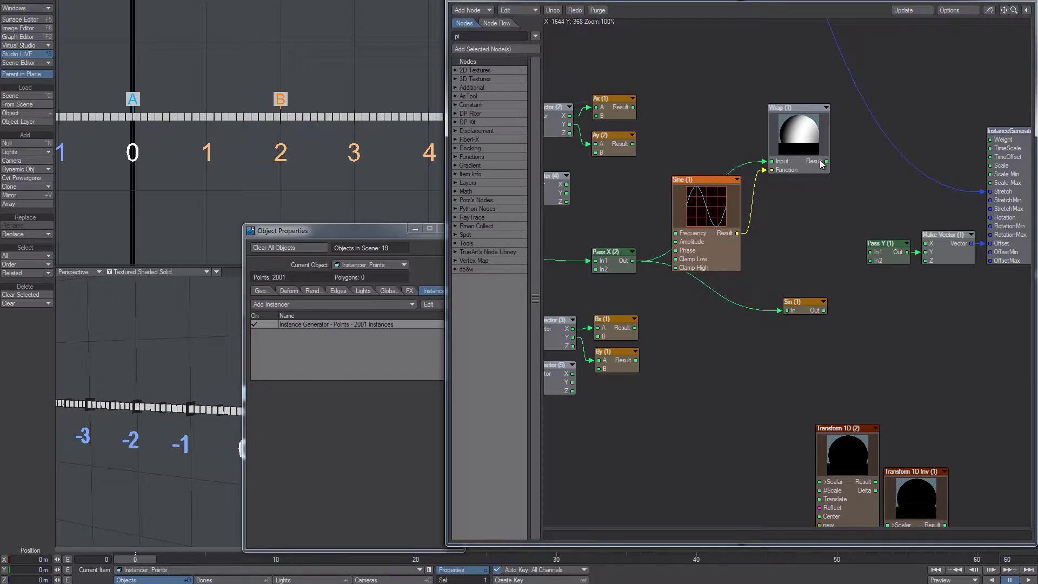
{"action": "left_click_drag", "start_coordinate": [825, 161], "coordinate": [869, 252]}
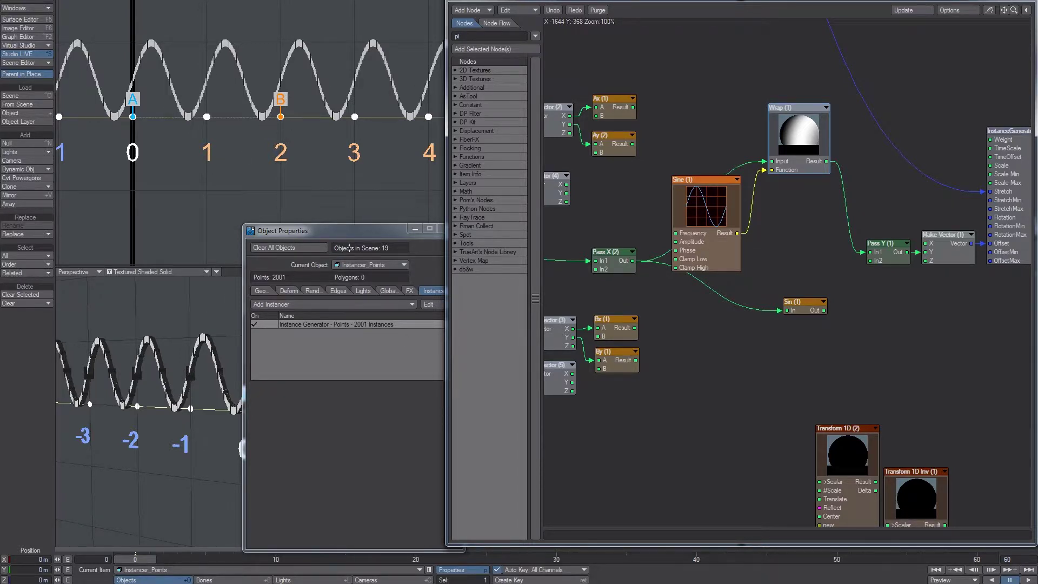
{"action": "left_click_drag", "start_coordinate": [824, 313], "coordinate": [870, 252]}
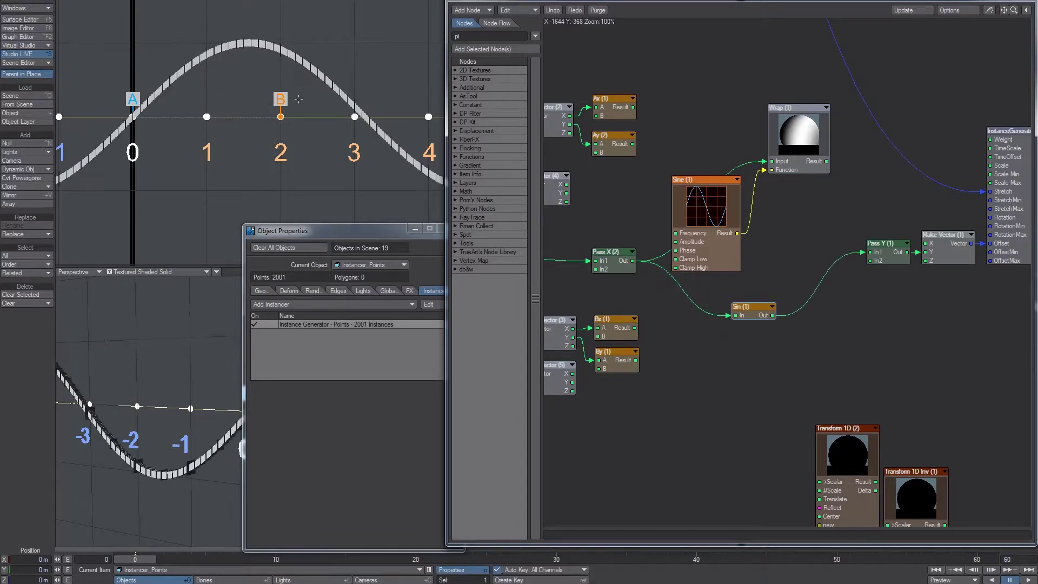
Switch to the drawing canvas and sketch one sine cycle inside a small square in the blank area, labelling both axes 0 and 1.
{"action": "left_click", "coordinate": [64, 580]}
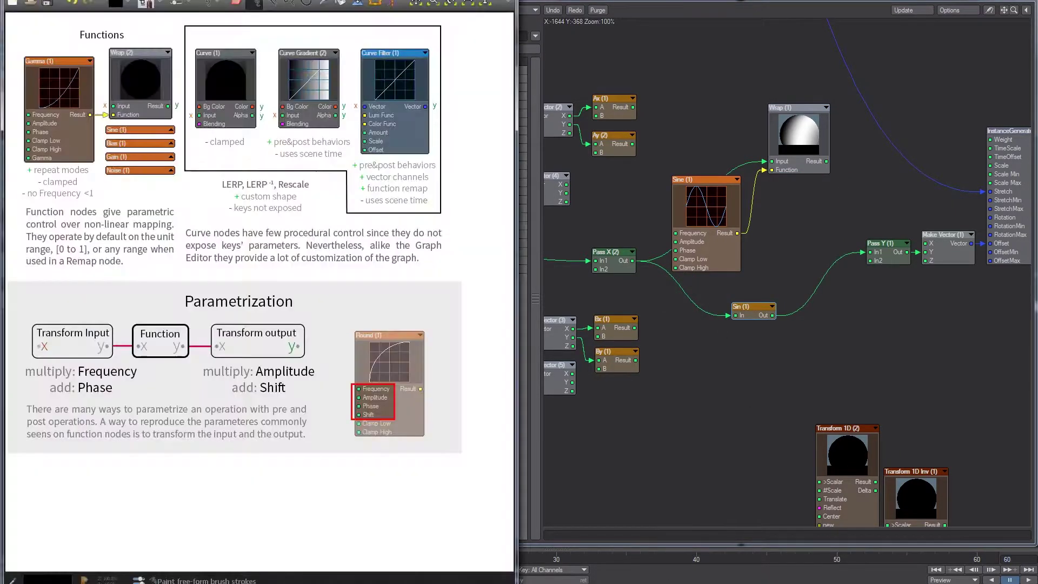
{"action": "mouse_move", "coordinate": [407, 269]}
{"action": "middle_mouse_down"}
{"action": "mouse_move", "coordinate": [32, 303]}
{"action": "mouse_move", "coordinate": [32, 209]}
{"action": "middle_mouse_up"}
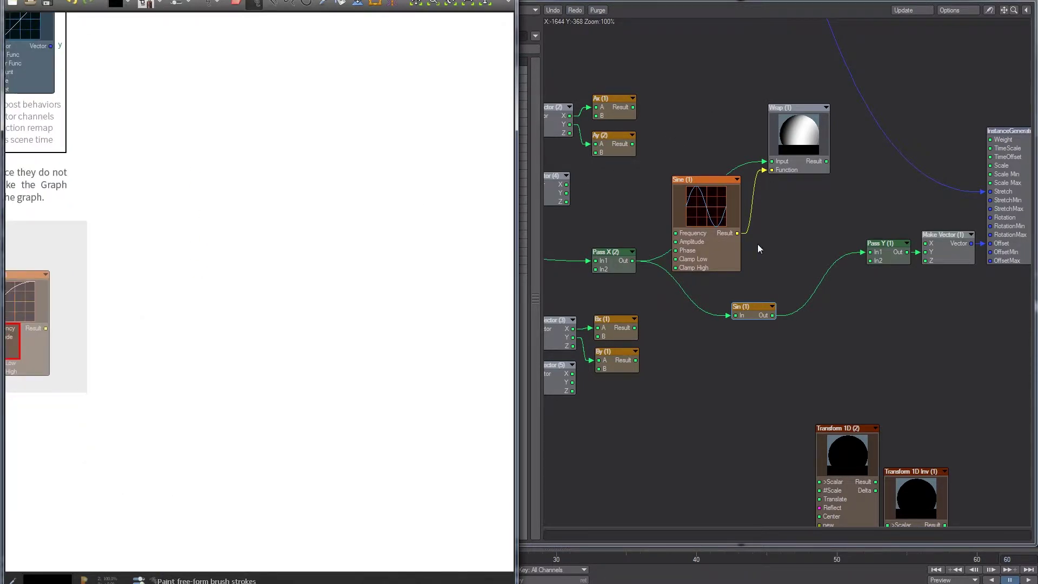
{"action": "left_click_drag", "start_coordinate": [260, 206], "coordinate": [261, 238]}
{"action": "mouse_move", "coordinate": [260, 206]}
{"action": "left_mouse_down"}
{"action": "mouse_move", "coordinate": [323, 192]}
{"action": "mouse_move", "coordinate": [259, 248]}
{"action": "left_mouse_up"}
{"action": "key", "text": "ctrl+z"}
{"action": "key", "text": "ctrl+z"}
{"action": "mouse_move", "coordinate": [260, 206]}
{"action": "left_mouse_down"}
{"action": "mouse_move", "coordinate": [334, 248]}
{"action": "mouse_move", "coordinate": [326, 192]}
{"action": "mouse_move", "coordinate": [323, 270]}
{"action": "mouse_move", "coordinate": [255, 271]}
{"action": "mouse_move", "coordinate": [254, 209]}
{"action": "left_mouse_up"}
{"action": "key", "text": "ctrl+z"}
{"action": "key", "text": "ctrl+z"}
{"action": "key", "text": "b"}
{"action": "mouse_move", "coordinate": [255, 244]}
{"action": "left_mouse_down"}
{"action": "mouse_move", "coordinate": [264, 221]}
{"action": "mouse_move", "coordinate": [309, 244]}
{"action": "mouse_move", "coordinate": [265, 215]}
{"action": "mouse_move", "coordinate": [310, 253]}
{"action": "mouse_move", "coordinate": [320, 234]}
{"action": "left_mouse_up"}
{"action": "key", "text": "ctrl+z"}
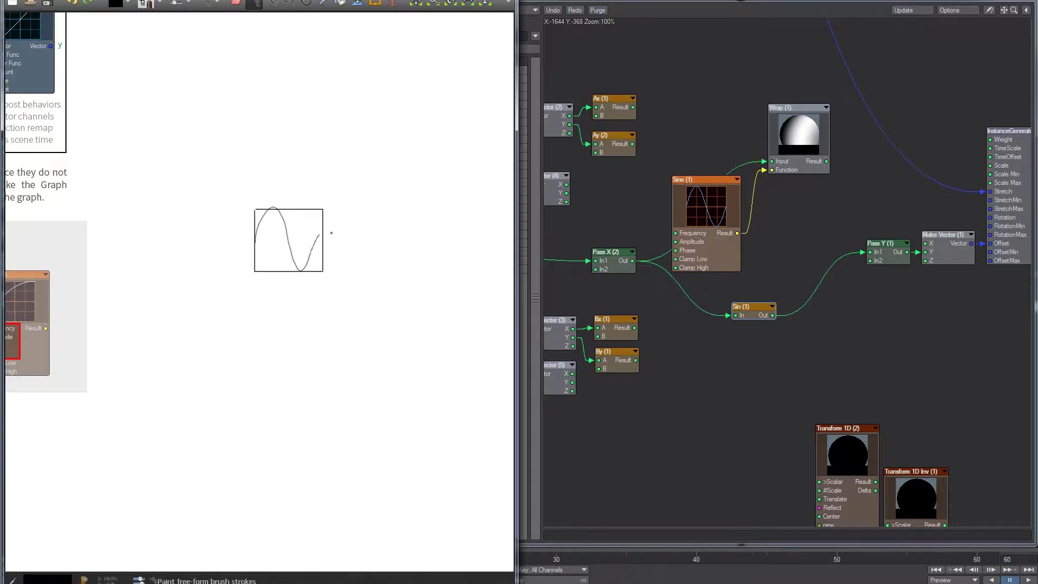
{"action": "left_click_drag", "start_coordinate": [239, 272], "coordinate": [242, 269]}
{"action": "left_click_drag", "start_coordinate": [326, 183], "coordinate": [328, 194]}
Draw a wider rectangle below the small graph, labelled 0 to 2π horizontally and 1 to -1 vertically.
{"action": "left_click_drag", "start_coordinate": [253, 322], "coordinate": [255, 386], "text": "shift"}
{"action": "mouse_move", "coordinate": [254, 321]}
{"action": "left_mouse_down", "text": "ctrl"}
{"action": "mouse_move", "coordinate": [447, 308]}
{"action": "mouse_move", "coordinate": [442, 433]}
{"action": "mouse_move", "coordinate": [254, 432]}
{"action": "mouse_move", "coordinate": [254, 387]}
{"action": "left_mouse_up", "text": "ctrl"}
{"action": "key", "text": "b"}
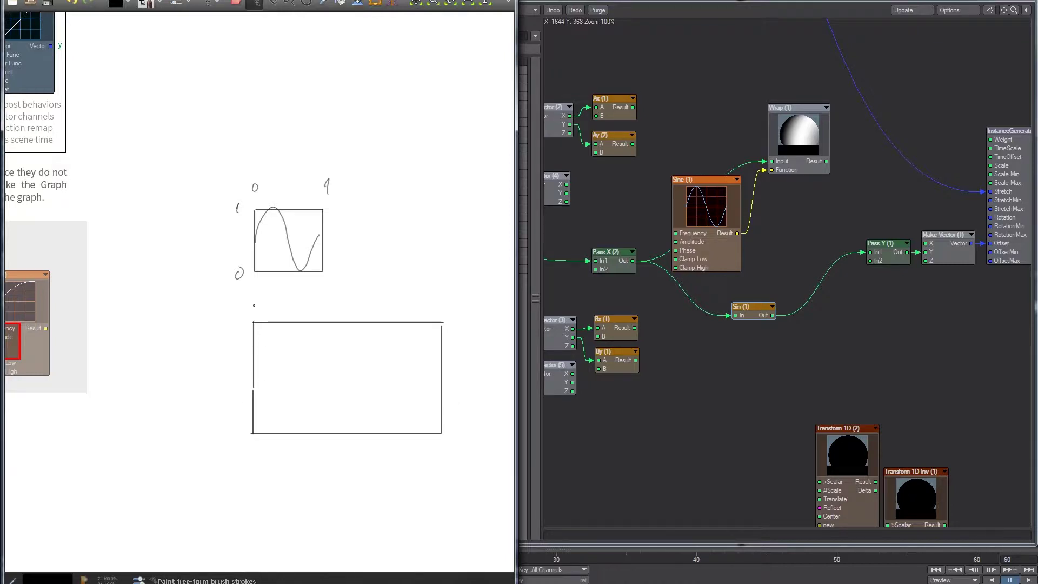
{"action": "left_click_drag", "start_coordinate": [437, 297], "coordinate": [451, 308]}
{"action": "mouse_move", "coordinate": [458, 295]}
{"action": "left_mouse_down"}
{"action": "mouse_move", "coordinate": [469, 306]}
{"action": "mouse_move", "coordinate": [465, 293]}
{"action": "left_mouse_up"}
{"action": "left_click_drag", "start_coordinate": [222, 439], "coordinate": [228, 445]}
{"action": "left_click_drag", "start_coordinate": [219, 327], "coordinate": [225, 335]}
Sketch one full sine cycle inside the wide rectangle and an arrow between it and the small graph.
{"action": "mouse_move", "coordinate": [260, 367]}
{"action": "left_mouse_down"}
{"action": "mouse_move", "coordinate": [298, 325]}
{"action": "mouse_move", "coordinate": [348, 399]}
{"action": "mouse_move", "coordinate": [411, 415]}
{"action": "mouse_move", "coordinate": [438, 365]}
{"action": "left_mouse_up"}
{"action": "mouse_move", "coordinate": [339, 297]}
{"action": "left_mouse_down"}
{"action": "mouse_move", "coordinate": [333, 315]}
{"action": "mouse_move", "coordinate": [349, 311]}
{"action": "mouse_move", "coordinate": [349, 293]}
{"action": "left_mouse_up"}
{"action": "mouse_move", "coordinate": [325, 302]}
{"action": "left_mouse_down"}
{"action": "mouse_move", "coordinate": [327, 285]}
{"action": "mouse_move", "coordinate": [349, 296]}
{"action": "left_mouse_up"}
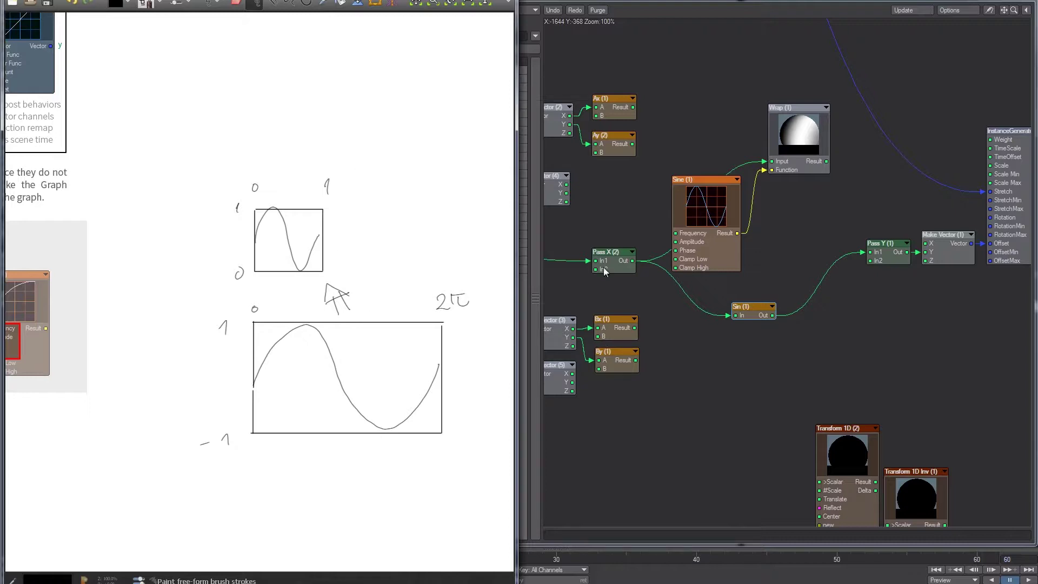
Add a Remap node in LightWave and connect Sine's Result to its Function and Pass X's Out to its Scalar input.
{"action": "mouse_move", "coordinate": [744, 309]}
{"action": "left_mouse_down"}
{"action": "mouse_move", "coordinate": [751, 283]}
{"action": "mouse_move", "coordinate": [798, 313]}
{"action": "mouse_move", "coordinate": [800, 294]}
{"action": "left_mouse_up"}
{"action": "type", "text": "rema"}
{"action": "double_click", "coordinate": [492, 86]}
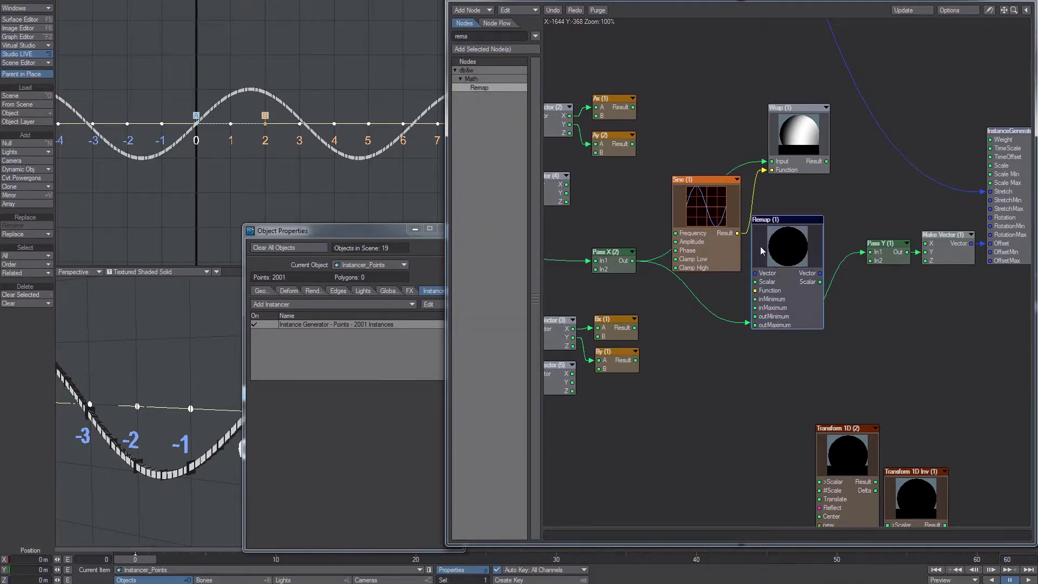
{"action": "left_click_drag", "start_coordinate": [761, 248], "coordinate": [806, 185]}
{"action": "left_click_drag", "start_coordinate": [818, 143], "coordinate": [807, 120]}
{"action": "left_click_drag", "start_coordinate": [737, 234], "coordinate": [776, 232]}
{"action": "left_click_drag", "start_coordinate": [632, 261], "coordinate": [776, 224]}
Add a PI constant node and place it next to Remap, below the Sine node.
{"action": "left_click_drag", "start_coordinate": [481, 35], "coordinate": [339, 41]}
{"action": "type", "text": "pi"}
{"action": "left_click_drag", "start_coordinate": [465, 86], "coordinate": [703, 258]}
{"action": "left_click_drag", "start_coordinate": [697, 179], "coordinate": [697, 128]}
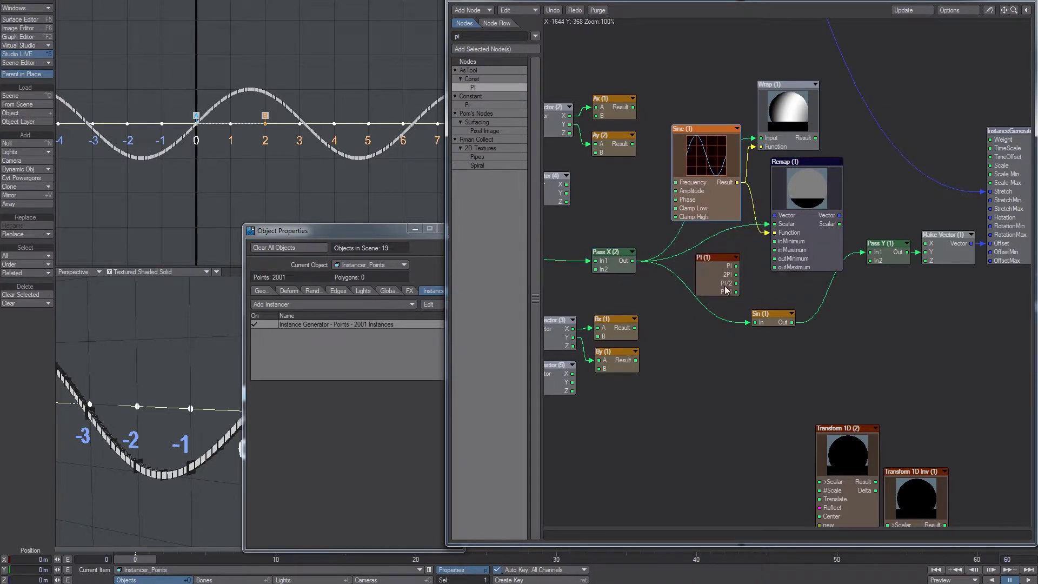
{"action": "left_click_drag", "start_coordinate": [726, 290], "coordinate": [723, 284]}
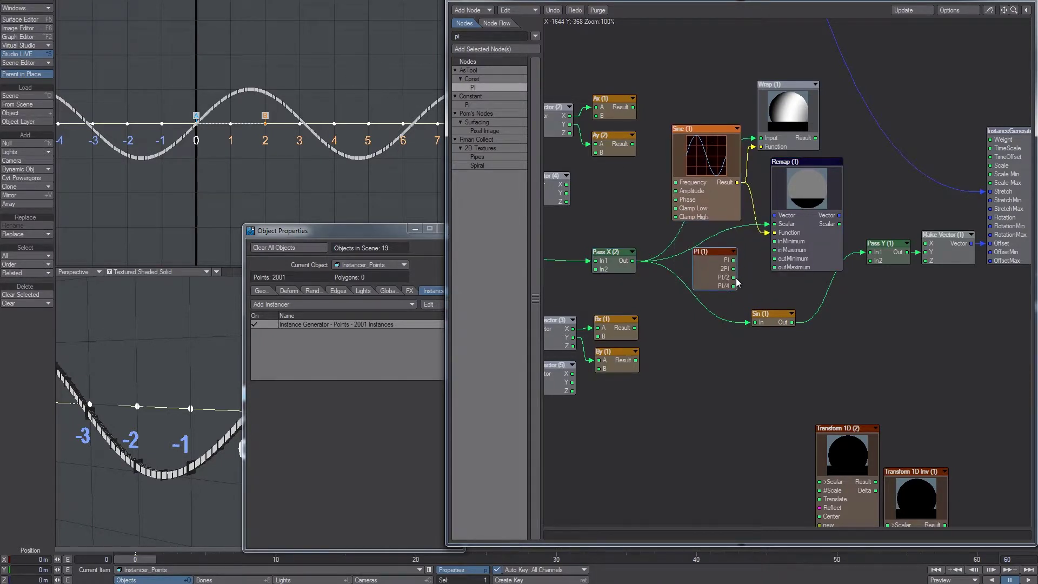
Connect PI's 2PI output to Remap's inMaximum and set Remap's output minimum to -1.
{"action": "double_click", "coordinate": [807, 220]}
{"action": "left_click_drag", "start_coordinate": [733, 269], "coordinate": [779, 250]}
{"action": "left_click", "coordinate": [316, 421]}
{"action": "type", "text": "-"}
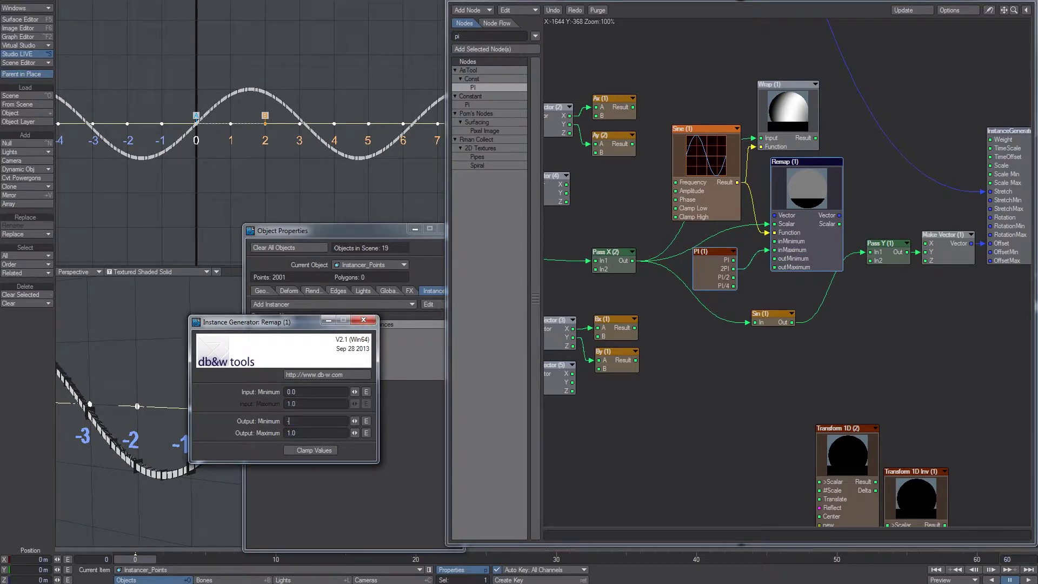
{"action": "type", "text": "1"}
{"action": "key", "text": "Return"}
{"action": "left_click", "coordinate": [363, 320]}
Drive Pass Y's In1 from Remap's Scalar output, delete the Wrap node, and compare the curve with Sin's output.
{"action": "left_click_drag", "start_coordinate": [839, 224], "coordinate": [869, 252]}
{"action": "left_click_drag", "start_coordinate": [783, 130], "coordinate": [803, 128]}
{"action": "key", "text": "Delete"}
{"action": "left_click_drag", "start_coordinate": [695, 177], "coordinate": [690, 198]}
{"action": "left_click_drag", "start_coordinate": [822, 130], "coordinate": [712, 231]}
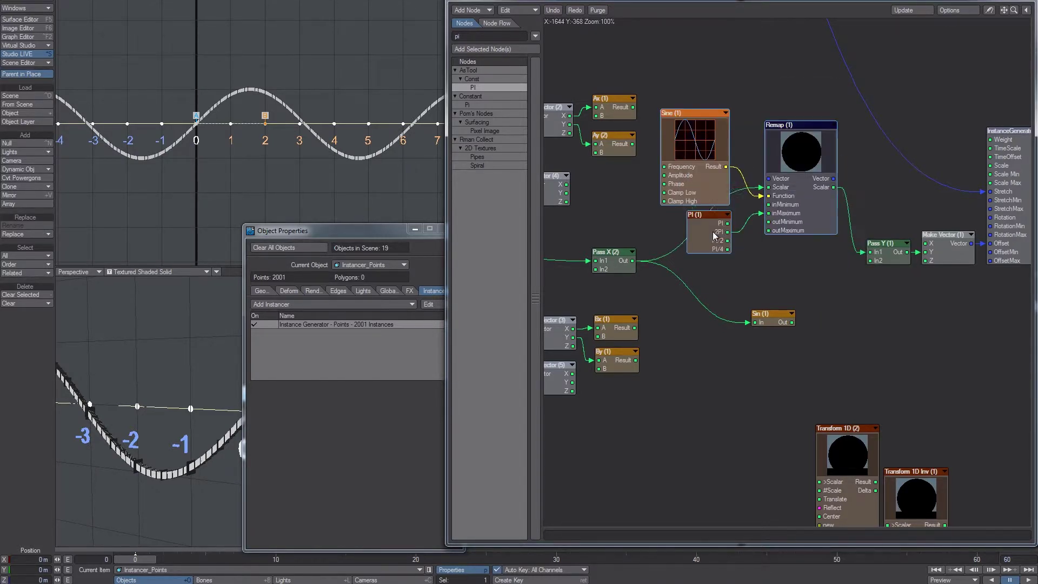
{"action": "left_click_drag", "start_coordinate": [767, 314], "coordinate": [882, 251]}
{"action": "left_click_drag", "start_coordinate": [818, 185], "coordinate": [874, 250]}
Try a frequency of 2 on the Sine node and return it to 1.
{"action": "double_click", "coordinate": [696, 160]}
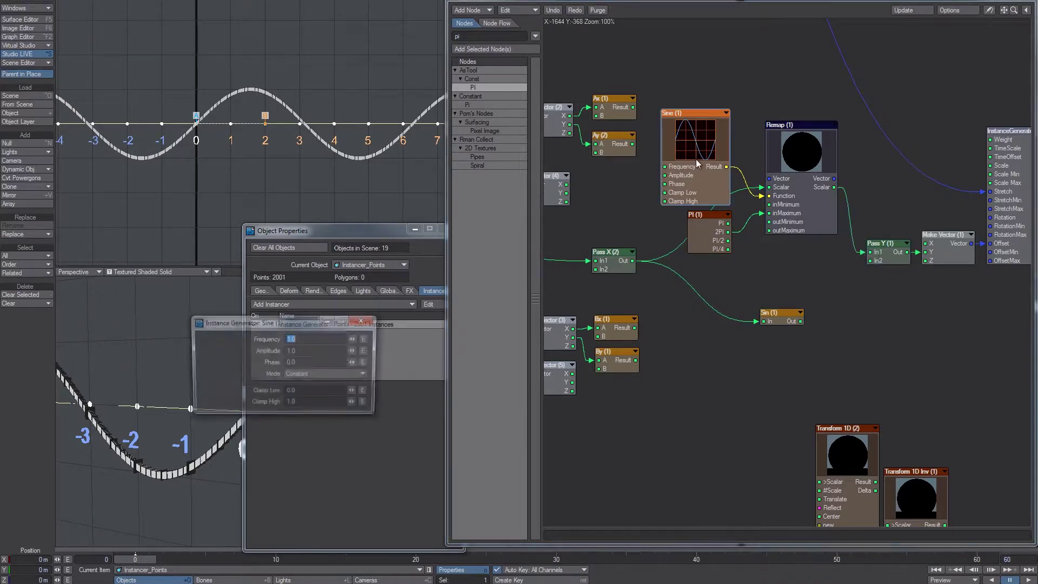
{"action": "type", "text": "2"}
{"action": "key", "text": "Tab"}
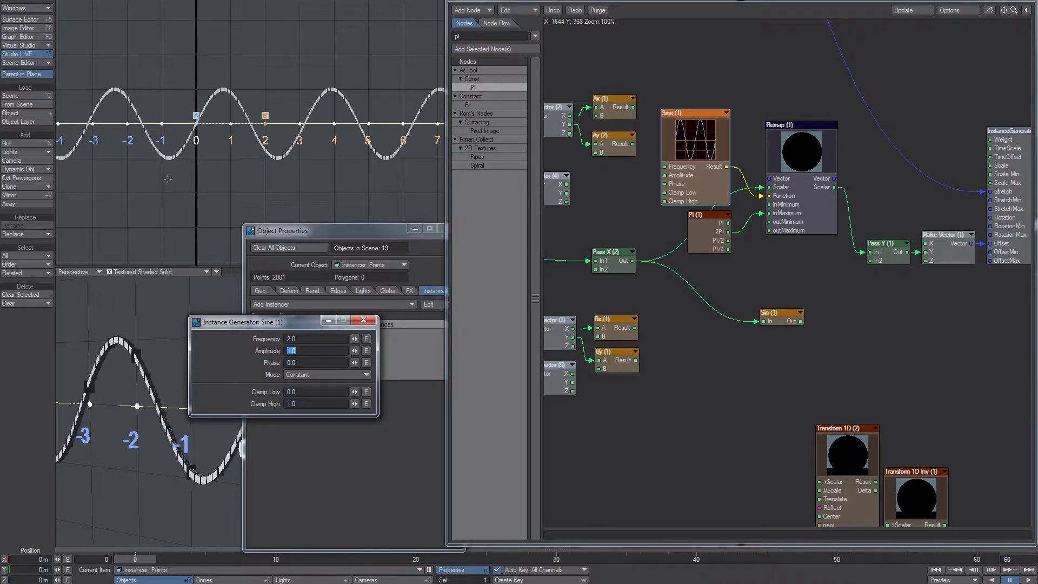
{"action": "key", "text": "shift+Tab"}
{"action": "type", "text": "1"}
{"action": "key", "text": "Tab"}
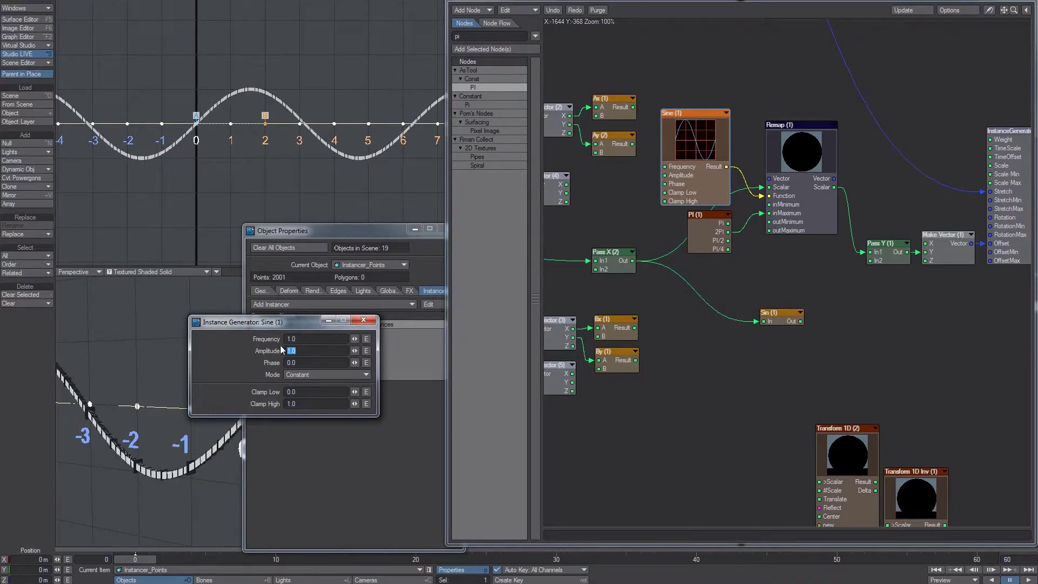
Try amplitudes of 0.5 and 2.0 on the Sine node with the frequency kept at 1.
{"action": "type", "text": "0.5"}
{"action": "key", "text": "Tab"}
{"action": "left_click", "coordinate": [300, 339]}
{"action": "type", "text": "1"}
{"action": "key", "text": "Tab"}
{"action": "type", "text": "2.0"}
{"action": "key", "text": "Tab"}
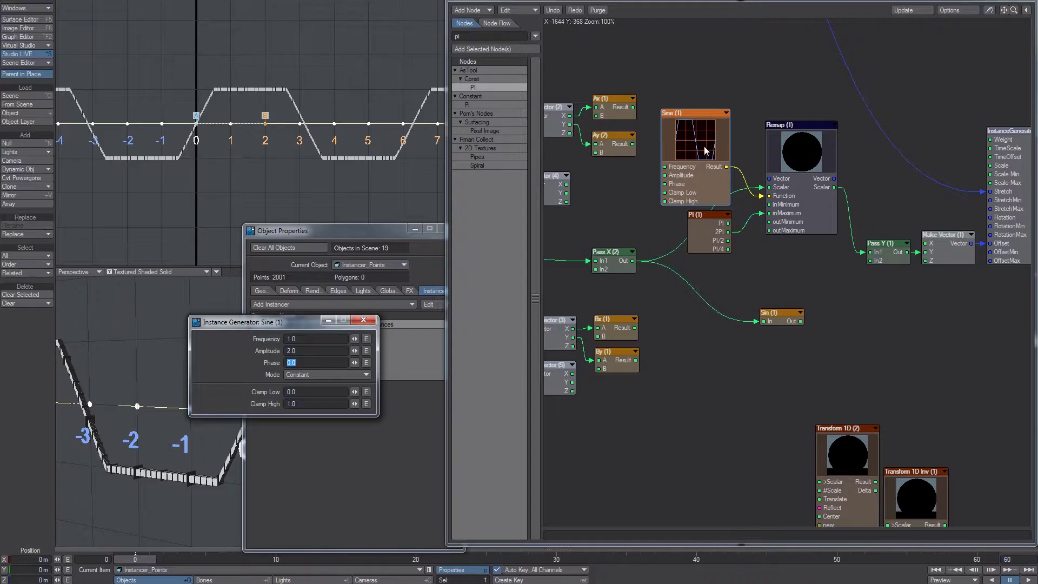
Try Clamp High values of 2.0 and 0.5 on the Sine node.
{"action": "left_click_drag", "start_coordinate": [300, 404], "coordinate": [211, 387]}
{"action": "type", "text": "2.0"}
{"action": "left_click", "coordinate": [323, 403]}
{"action": "type", "text": "1.0"}
{"action": "key", "text": "BackSpace"}
{"action": "type", "text": ".5"}
{"action": "key", "text": "Return"}
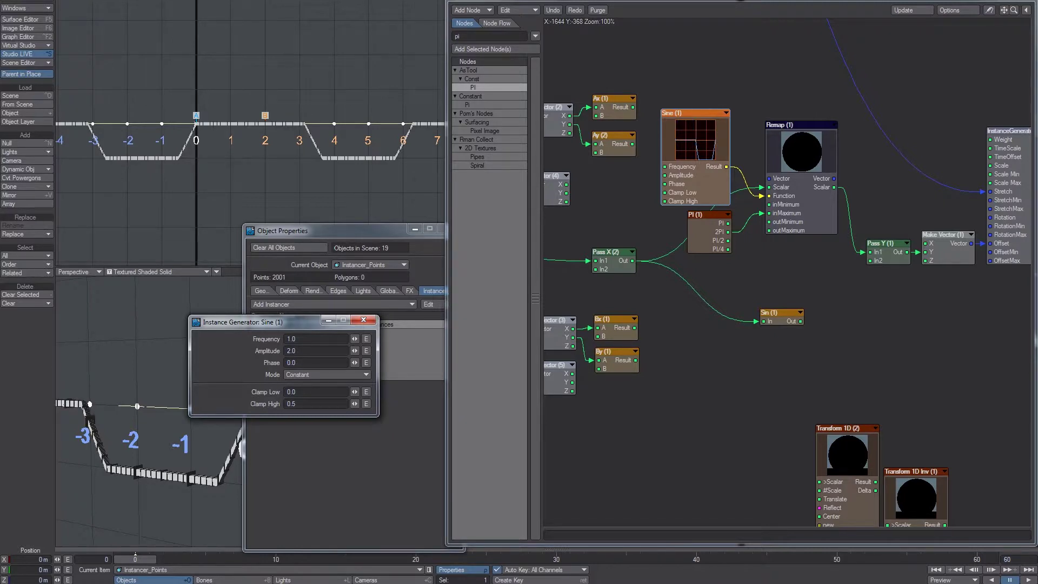
Test Sine's Clamp High at 1 and 2 and return it to 1.
{"action": "left_click", "coordinate": [293, 404]}
{"action": "type", "text": "1"}
{"action": "key", "text": "Return"}
{"action": "left_click", "coordinate": [302, 400]}
{"action": "type", "text": "2"}
{"action": "key", "text": "Return"}
{"action": "left_click", "coordinate": [306, 405]}
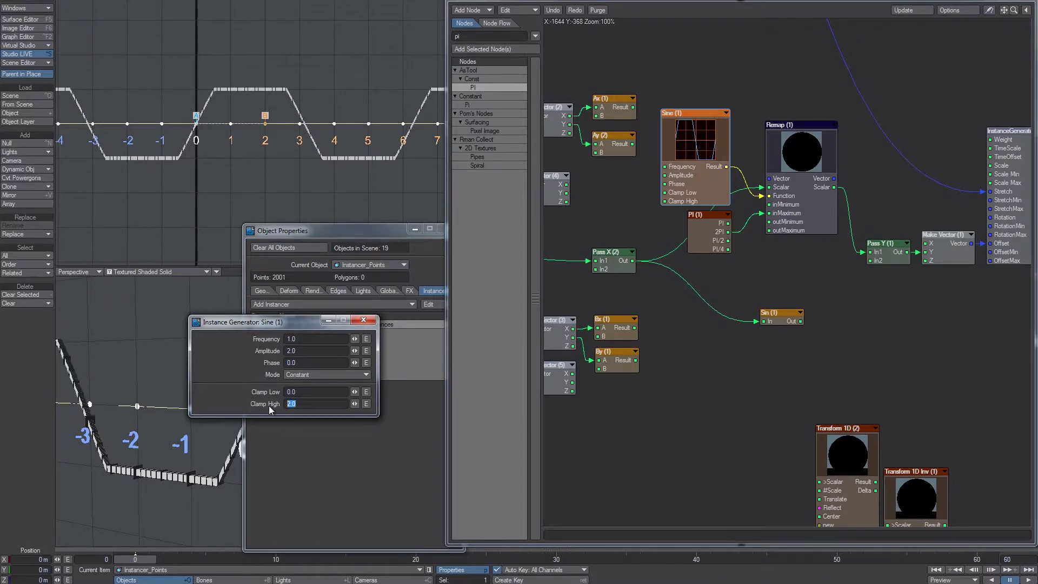
{"action": "type", "text": "1"}
{"action": "key", "text": "Return"}
Reset Sine's amplitude to 1, try shifting its phase, and return the phase to 0.
{"action": "left_click", "coordinate": [318, 351]}
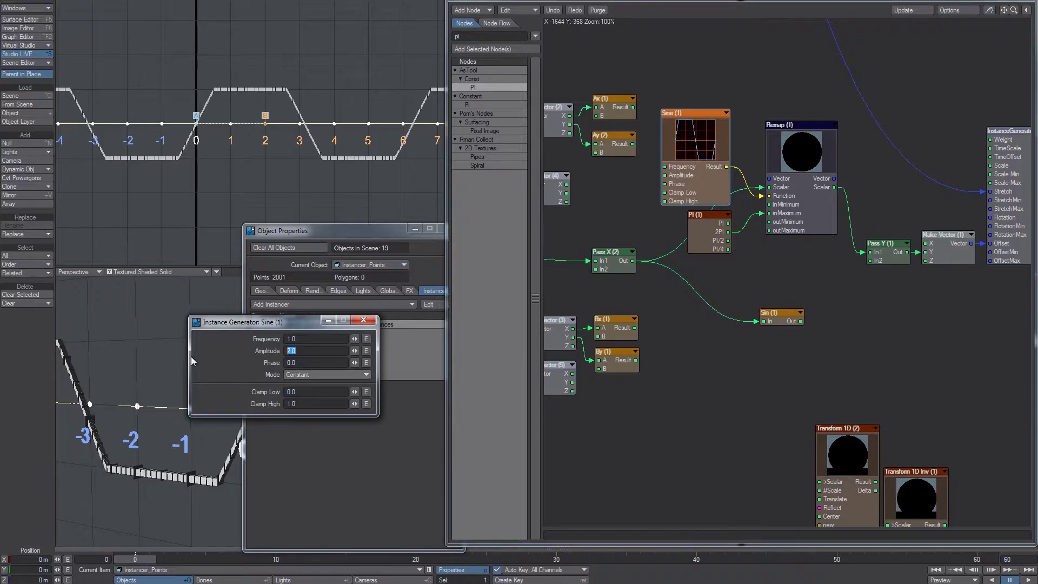
{"action": "type", "text": "1"}
{"action": "key", "text": "Tab"}
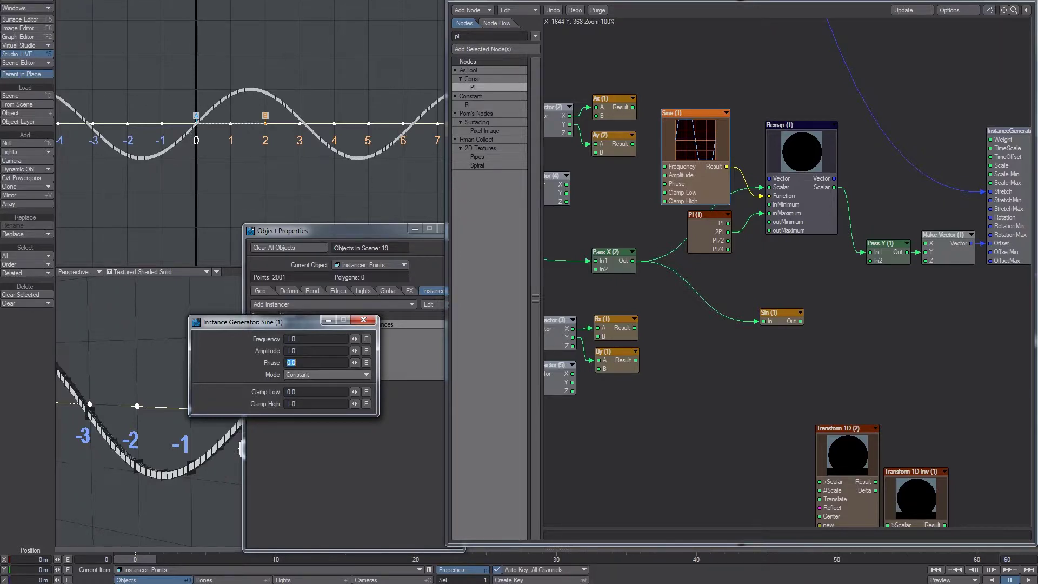
{"action": "left_click_drag", "start_coordinate": [354, 362], "coordinate": [301, 366]}
{"action": "type", "text": "1"}
{"action": "key", "text": "Tab"}
{"action": "type", "text": "0"}
{"action": "key", "text": "Tab"}
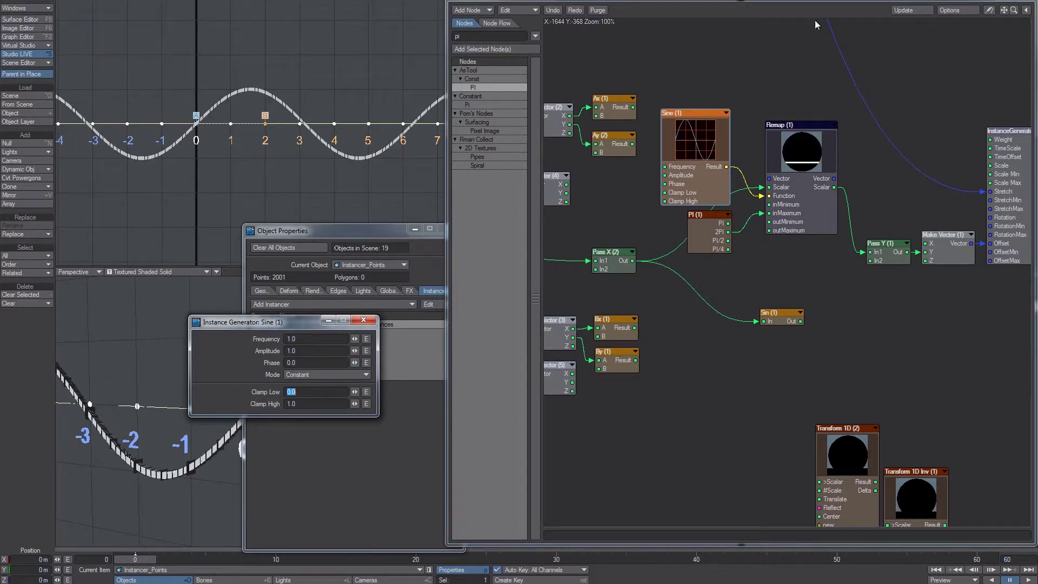
Connect Sin's Out to Pass Y's In1 in place of the Remap output.
{"action": "left_click_drag", "start_coordinate": [788, 313], "coordinate": [892, 246]}
{"action": "left_click", "coordinate": [878, 395]}
Switch to the canvas and circle the Transform Input and Transform output boxes of the Parametrization diagram in turn, undoing each mark.
{"action": "key", "text": "alt+Tab"}
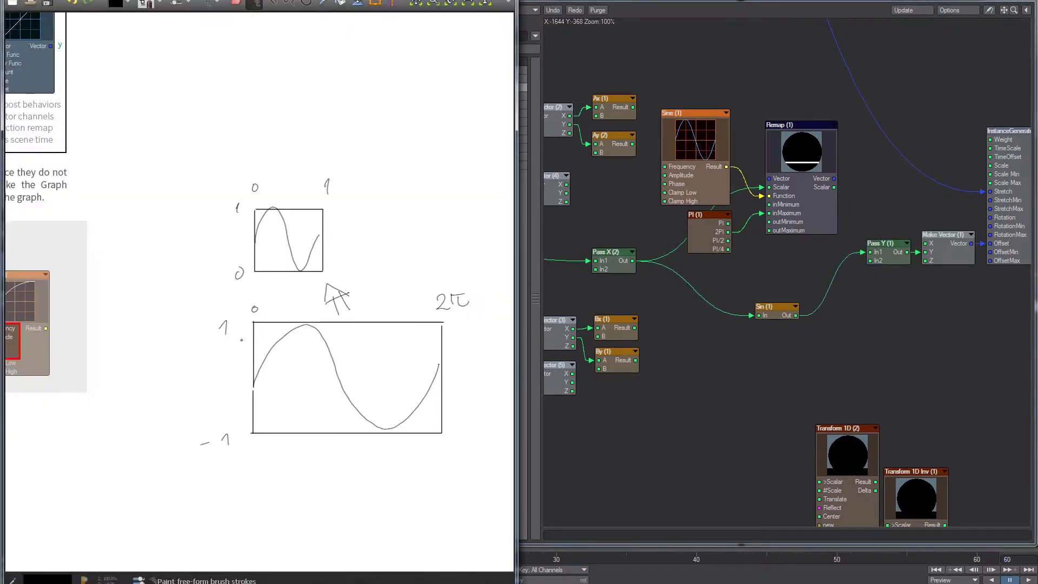
{"action": "middle_click_drag", "start_coordinate": [246, 345], "coordinate": [484, 290]}
{"action": "middle_click_drag", "start_coordinate": [230, 322], "coordinate": [435, 310]}
{"action": "mouse_move", "coordinate": [161, 183]}
{"action": "left_mouse_down"}
{"action": "mouse_move", "coordinate": [81, 209]}
{"action": "mouse_move", "coordinate": [171, 183]}
{"action": "left_mouse_up"}
{"action": "key", "text": "ctrl+z"}
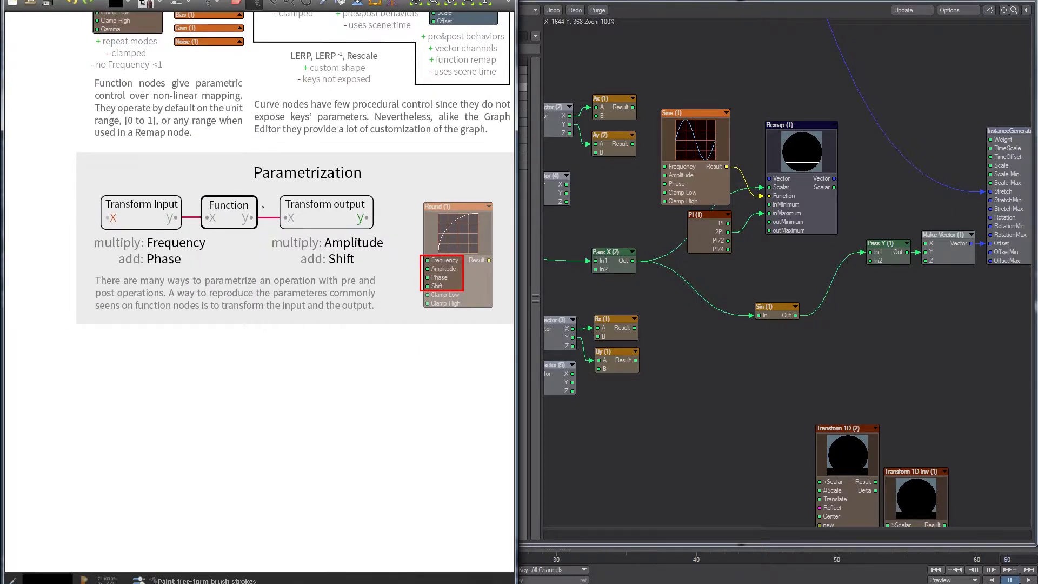
{"action": "mouse_move", "coordinate": [293, 188]}
{"action": "left_mouse_down"}
{"action": "mouse_move", "coordinate": [397, 229]}
{"action": "mouse_move", "coordinate": [349, 174]}
{"action": "left_mouse_up"}
{"action": "key", "text": "ctrl+z"}
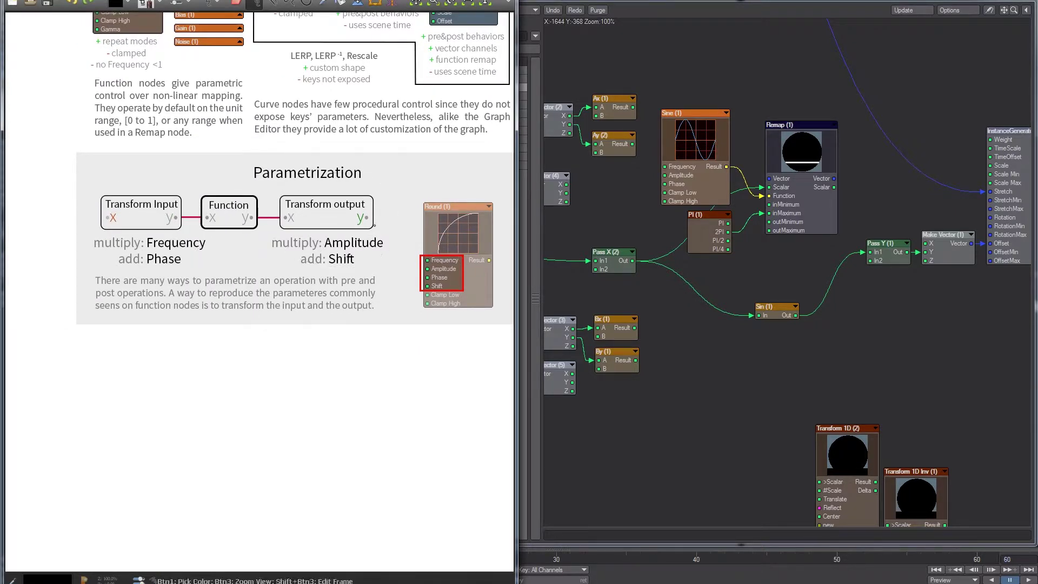
Back in LightWave, move Transform 1D (2) ahead of Sin, paste a copy of it, and connect Pass X's Out to its >Scalar input.
{"action": "left_click", "coordinate": [866, 188]}
{"action": "left_click_drag", "start_coordinate": [849, 460], "coordinate": [709, 328]}
{"action": "key", "text": "ctrl+v"}
{"action": "left_click_drag", "start_coordinate": [792, 322], "coordinate": [837, 374]}
{"action": "left_click_drag", "start_coordinate": [630, 262], "coordinate": [765, 338]}
Place the Transform 1D copy after Sin and chain Transform 1D (2), Sin and the copy into Pass Y's In1.
{"action": "left_click_drag", "start_coordinate": [962, 321], "coordinate": [925, 325], "text": "alt"}
{"action": "left_click_drag", "start_coordinate": [1007, 324], "coordinate": [860, 249]}
{"action": "left_click_drag", "start_coordinate": [855, 254], "coordinate": [920, 267]}
{"action": "left_click_drag", "start_coordinate": [835, 338], "coordinate": [901, 265]}
{"action": "left_click_drag", "start_coordinate": [800, 346], "coordinate": [766, 352]}
{"action": "left_click_drag", "start_coordinate": [836, 292], "coordinate": [674, 329]}
{"action": "left_click", "coordinate": [745, 348]}
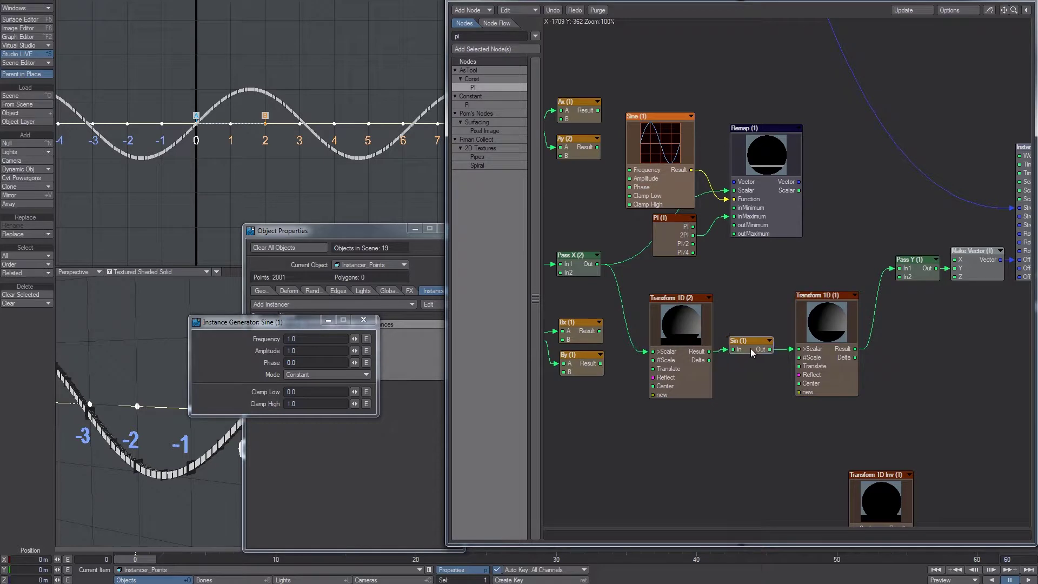
Connect item A's Ax Result to Transform 1D (2)'s Translate and Split Vector (4)'s X to its #Scale.
{"action": "left_click_drag", "start_coordinate": [545, 231], "coordinate": [659, 232], "text": "alt"}
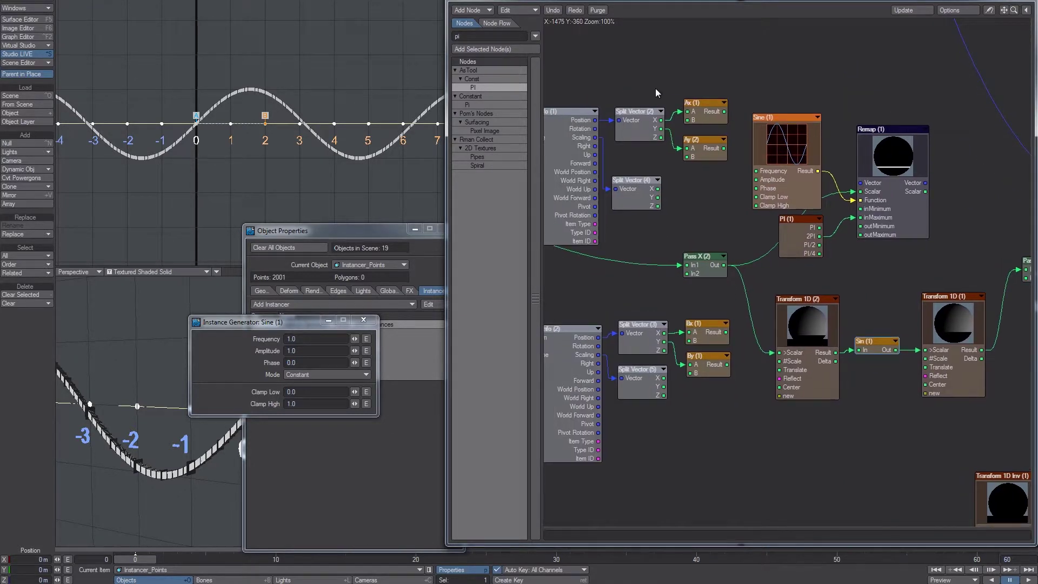
{"action": "double_click", "coordinate": [597, 146]}
{"action": "left_click_drag", "start_coordinate": [612, 97], "coordinate": [622, 120], "text": "alt"}
{"action": "left_click_drag", "start_coordinate": [716, 100], "coordinate": [692, 171]}
{"action": "left_click_drag", "start_coordinate": [703, 116], "coordinate": [754, 370]}
{"action": "left_click_drag", "start_coordinate": [640, 190], "coordinate": [756, 361]}
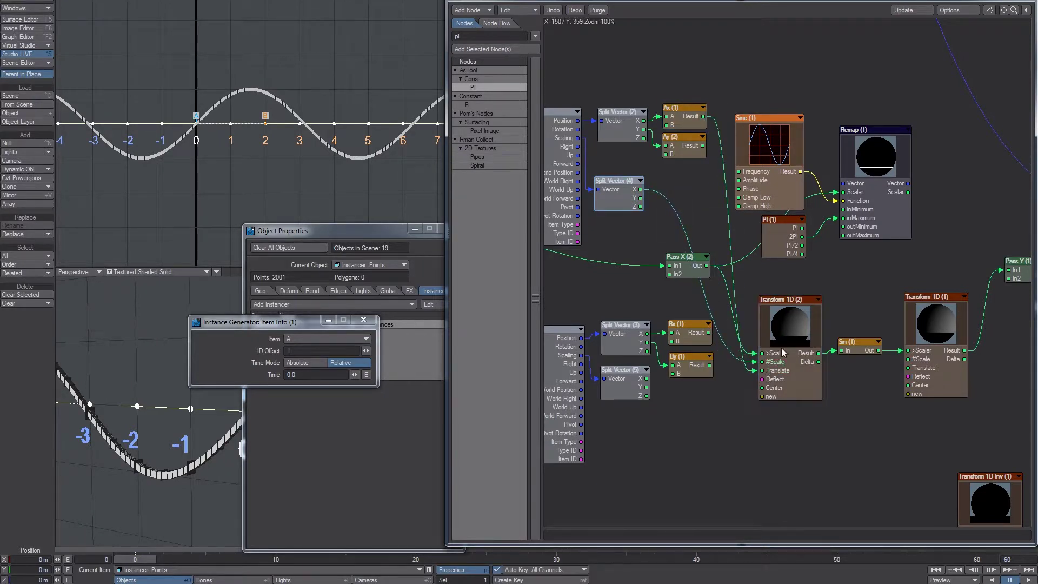
Connect Ay's Result to Transform 1D (1)'s Translate and Split Vector (4)'s Y to its #Scale, and select item A.
{"action": "left_click_drag", "start_coordinate": [814, 254], "coordinate": [795, 245], "text": "alt"}
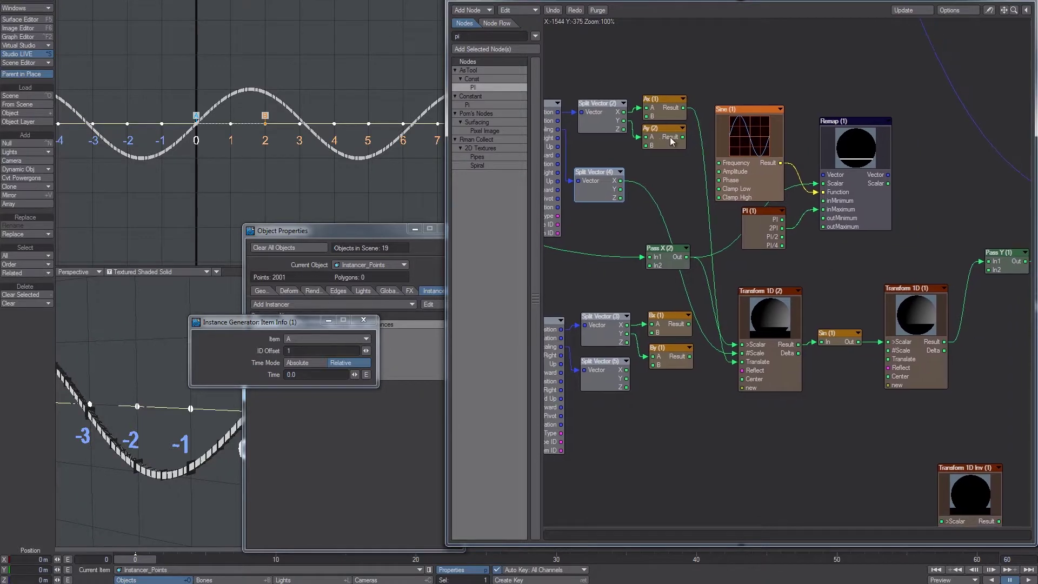
{"action": "left_click_drag", "start_coordinate": [682, 137], "coordinate": [881, 359]}
{"action": "left_click_drag", "start_coordinate": [621, 189], "coordinate": [910, 353]}
{"action": "left_click", "coordinate": [195, 113]}
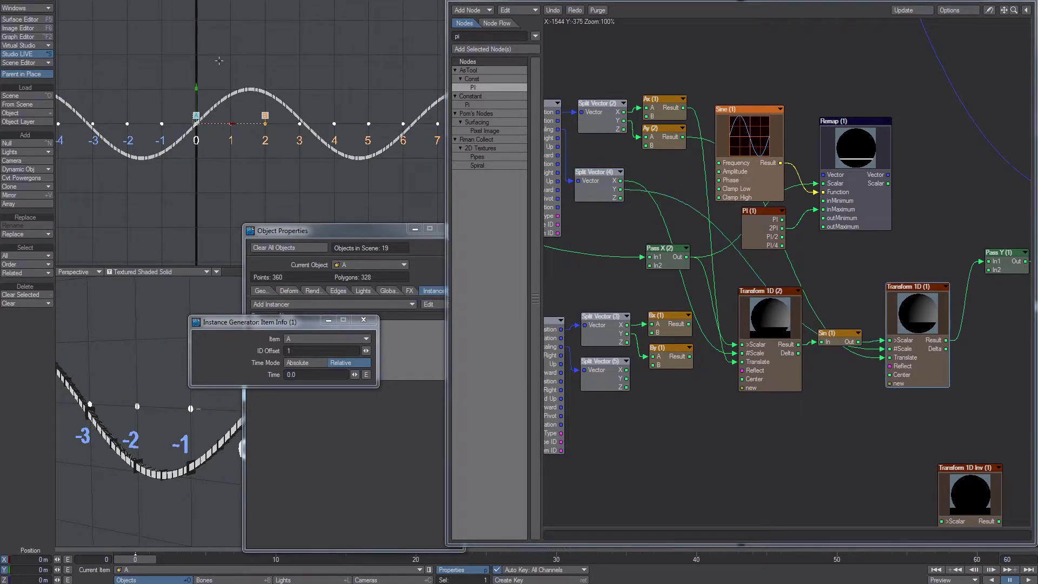
Try moving and stretching item A in the viewport to test the output transform, undoing each change.
{"action": "left_click_drag", "start_coordinate": [196, 96], "coordinate": [196, 156]}
{"action": "key", "text": "h"}
{"action": "key", "text": "ctrl+z"}
{"action": "key", "text": "t"}
{"action": "key", "text": "y"}
{"action": "key", "text": "h"}
{"action": "key", "text": "t"}
{"action": "left_click_drag", "start_coordinate": [195, 95], "coordinate": [236, 124]}
{"action": "key", "text": "ctrl+z"}
{"action": "key", "text": "y"}
{"action": "key", "text": "h"}
{"action": "key", "text": "ctrl+z"}
Try item A's X scale at 0.5 and 2, stretch it interactively along X, and undo the scaling.
{"action": "left_click", "coordinate": [27, 557]}
{"action": "type", "text": "0.5"}
{"action": "key", "text": "Tab"}
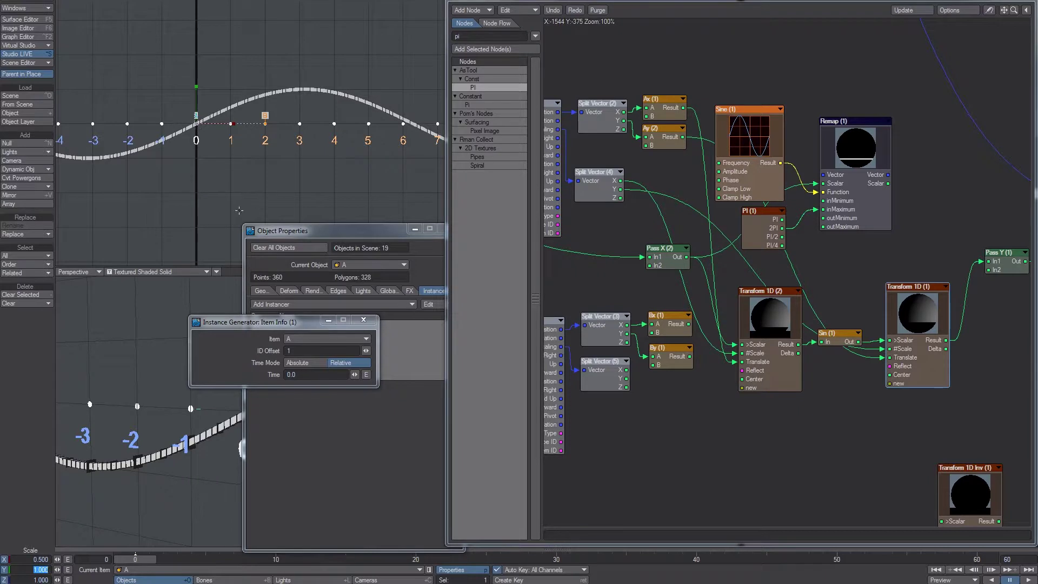
{"action": "left_click", "coordinate": [37, 559]}
{"action": "type", "text": "2"}
{"action": "key", "text": "Tab"}
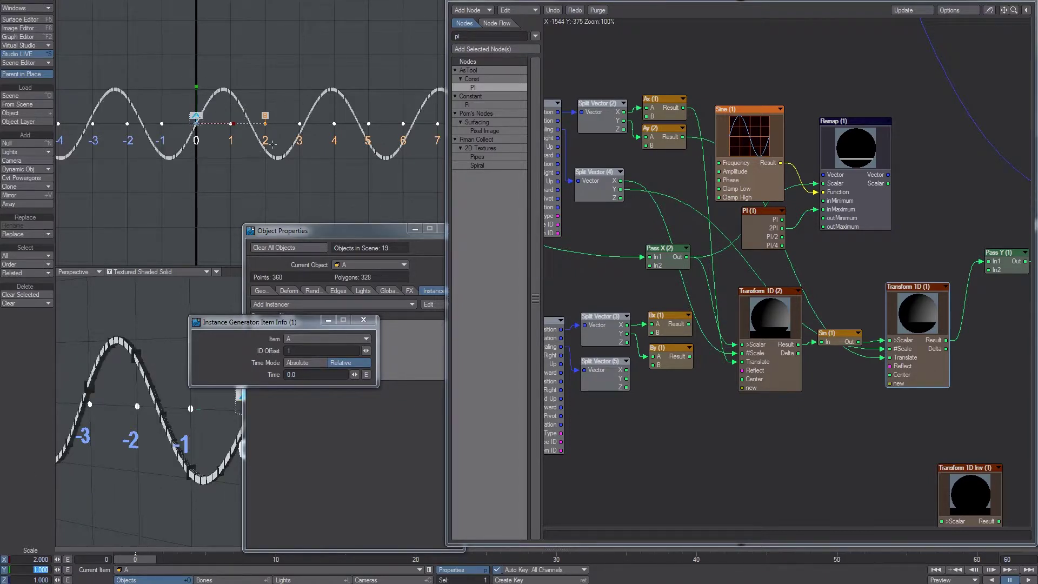
{"action": "left_click_drag", "start_coordinate": [236, 123], "coordinate": [188, 123]}
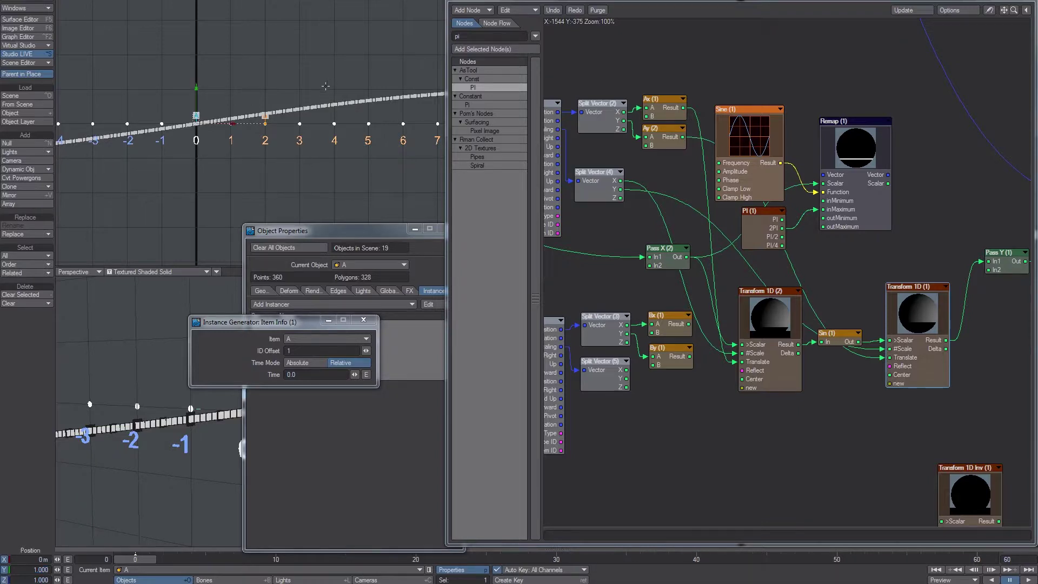
{"action": "key", "text": "ctrl+z"}
Move item A along X and set its X position to 1.3 m.
{"action": "key", "text": "t"}
{"action": "left_click_drag", "start_coordinate": [232, 123], "coordinate": [268, 119]}
{"action": "key", "text": "ctrl+z"}
{"action": "type", "text": "n"}
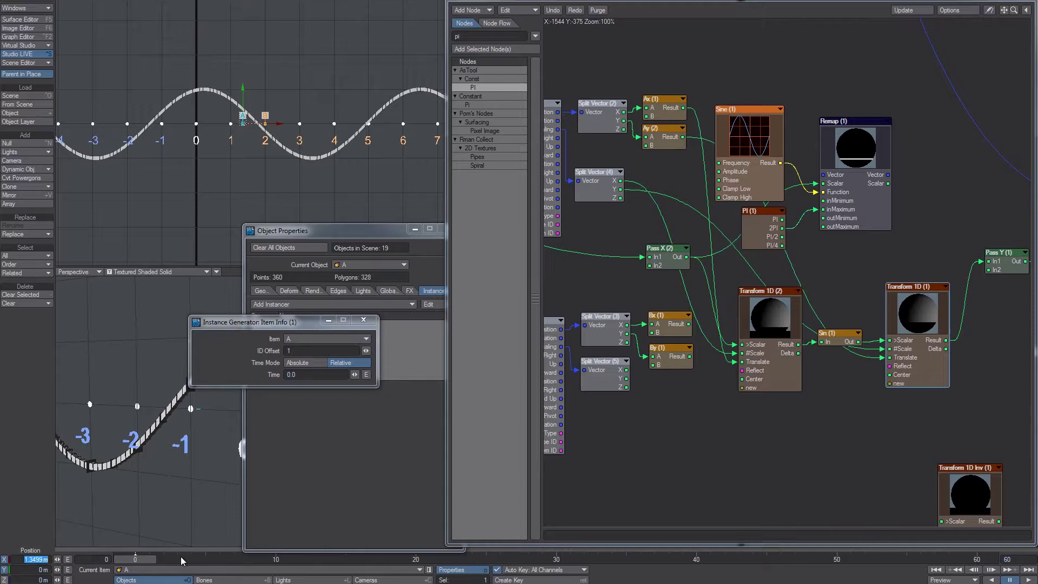
{"action": "type", "text": "1.3"}
{"action": "key", "text": "Tab"}
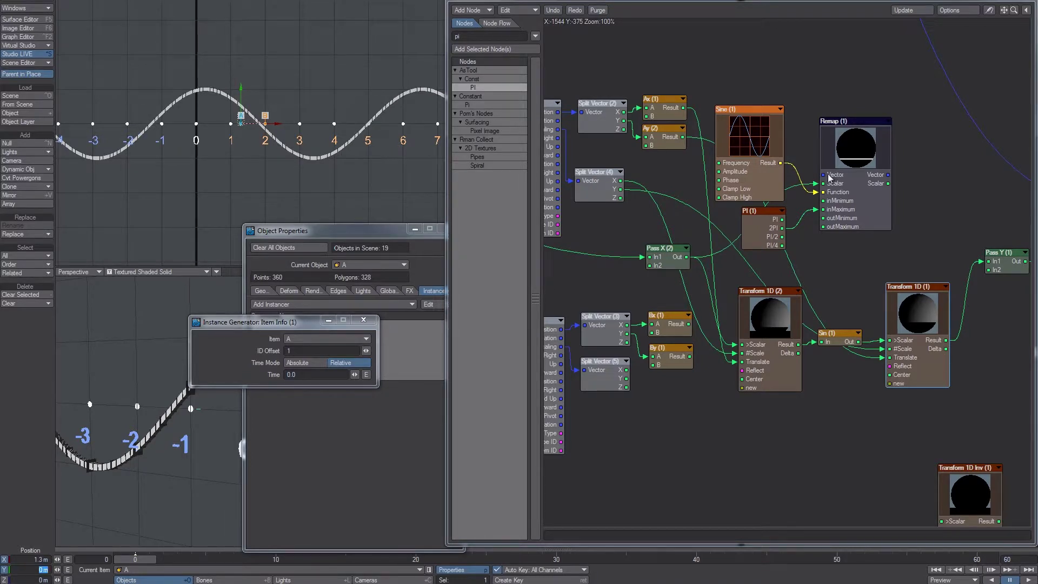
Feed Remap (1)'s Scalar into Pass Y's In1, set Sine (1)'s Phase to 1.3, and compare with Transform 1D (1)'s Result.
{"action": "left_click_drag", "start_coordinate": [888, 184], "coordinate": [996, 256]}
{"action": "double_click", "coordinate": [756, 176]}
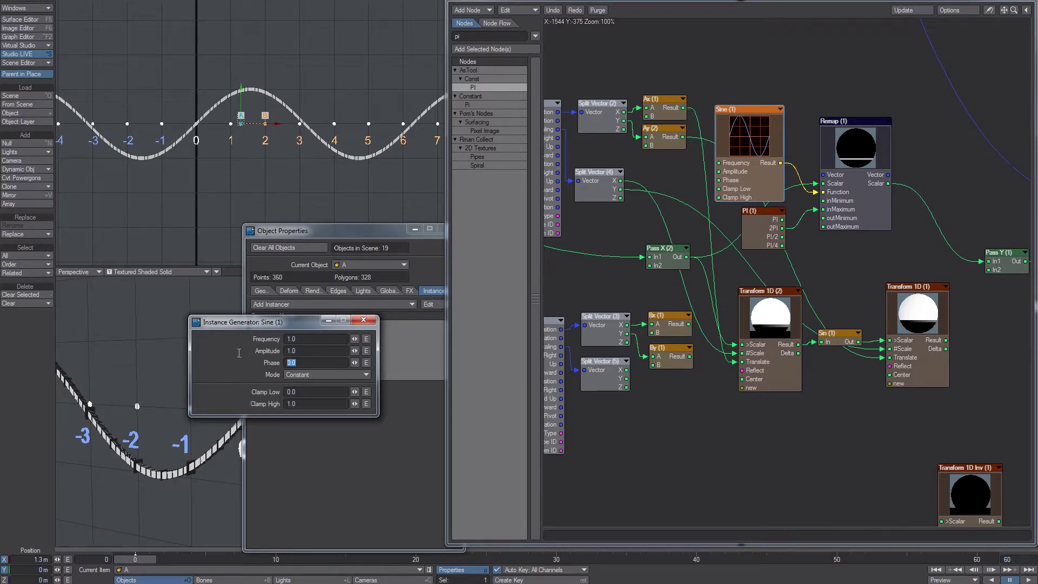
{"action": "type", "text": "1.3"}
{"action": "key", "text": "Tab"}
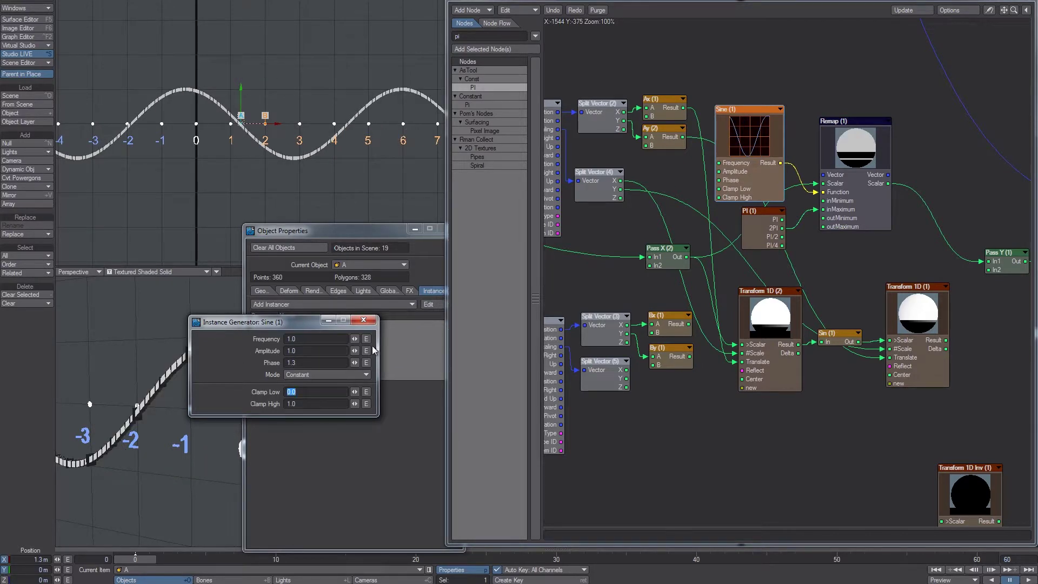
{"action": "left_click_drag", "start_coordinate": [945, 340], "coordinate": [988, 261]}
{"action": "left_click_drag", "start_coordinate": [888, 183], "coordinate": [989, 261]}
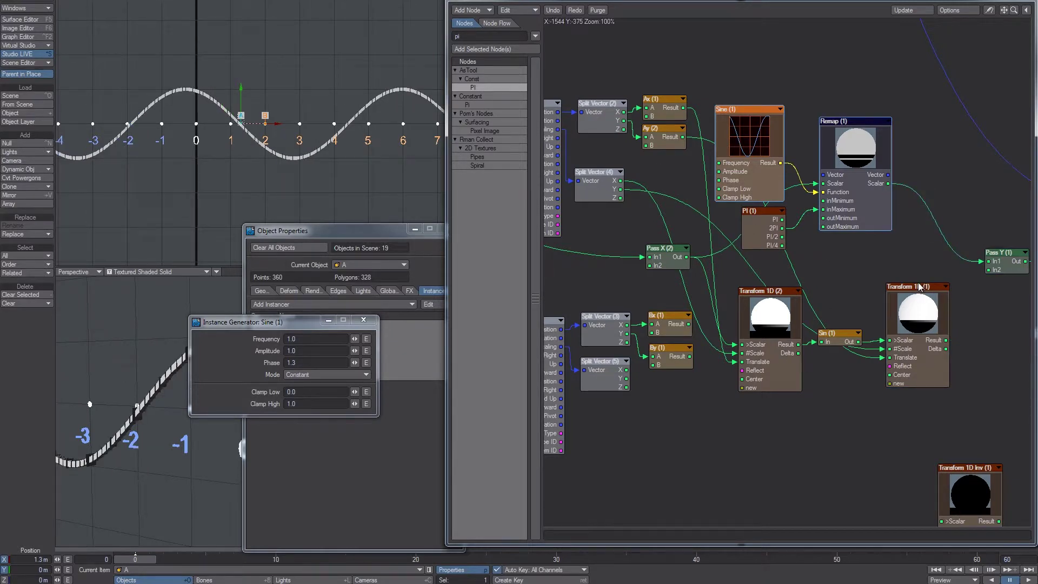
Spread Sin and Transform 1D (1) further apart and connect Transform 1D (1)'s Result to Pass Y's In1.
{"action": "left_click_drag", "start_coordinate": [884, 324], "coordinate": [887, 316]}
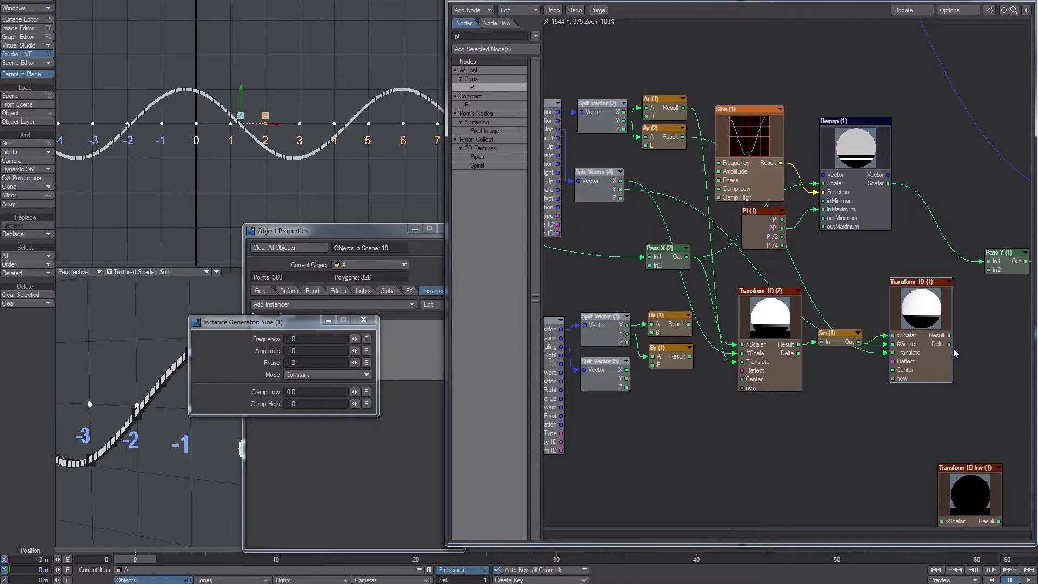
{"action": "left_click_drag", "start_coordinate": [927, 342], "coordinate": [927, 340]}
{"action": "left_click_drag", "start_coordinate": [832, 337], "coordinate": [835, 336]}
{"action": "mouse_move", "coordinate": [903, 337]}
{"action": "left_mouse_down"}
{"action": "mouse_move", "coordinate": [912, 354]}
{"action": "mouse_move", "coordinate": [916, 336]}
{"action": "left_mouse_up"}
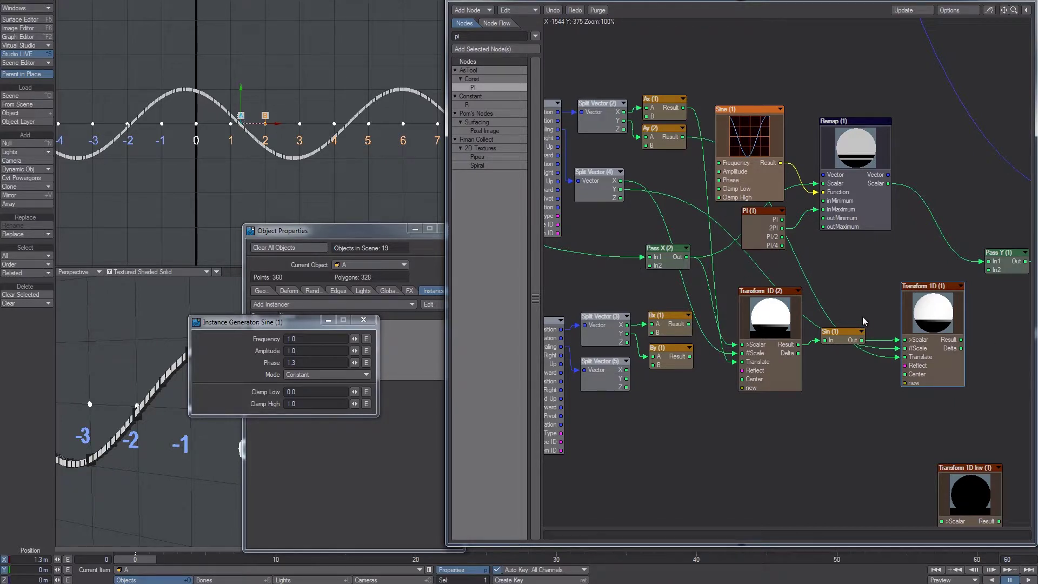
{"action": "left_click_drag", "start_coordinate": [845, 339], "coordinate": [854, 339]}
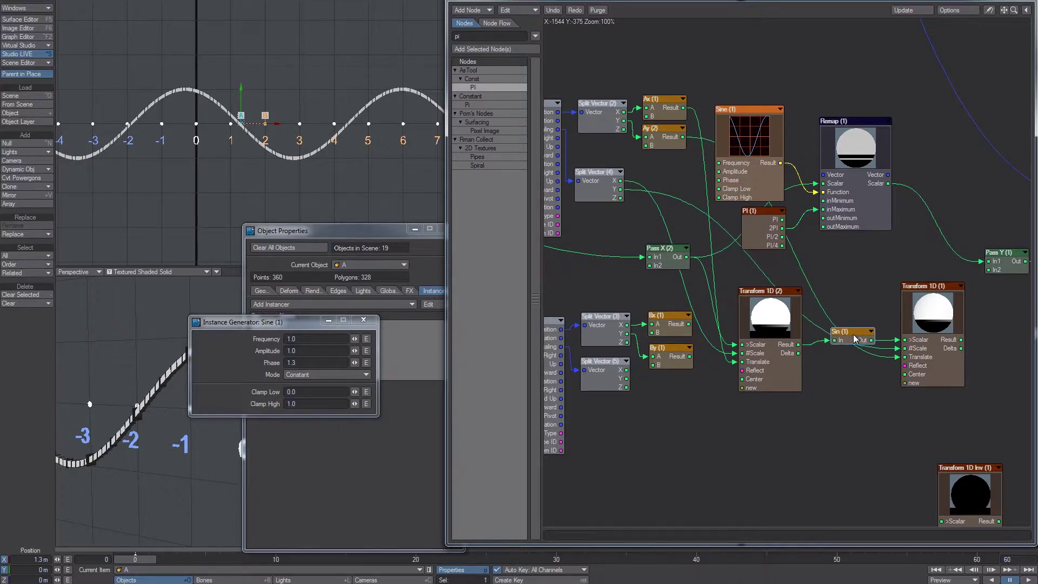
{"action": "left_click_drag", "start_coordinate": [852, 337], "coordinate": [853, 337]}
{"action": "left_click_drag", "start_coordinate": [961, 340], "coordinate": [982, 262]}
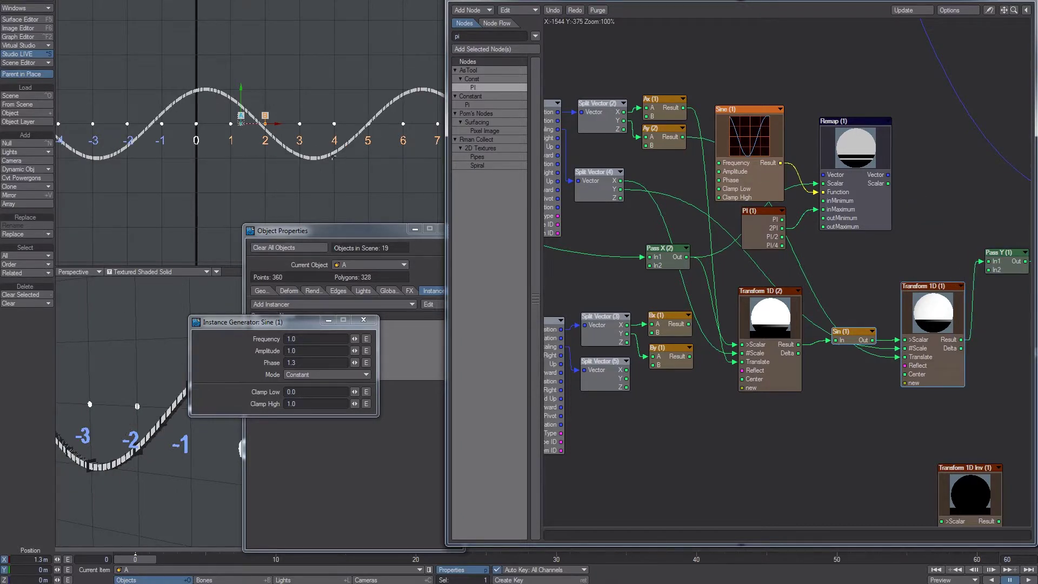
Undo item A's X position, then try moving it to about 1.43 m and stretching it along X, undoing both.
{"action": "key", "text": "ctrl+z"}
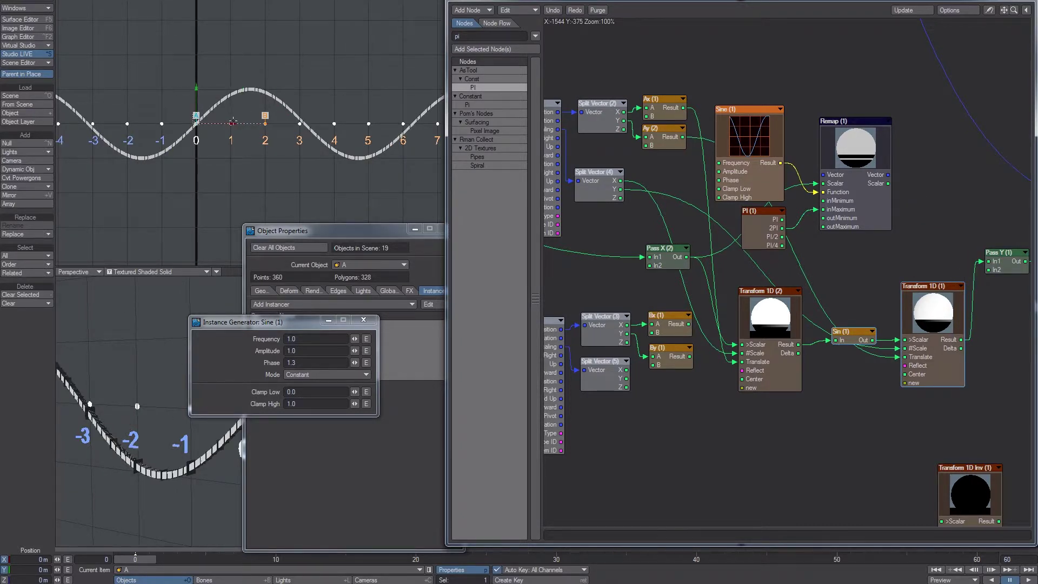
{"action": "left_click_drag", "start_coordinate": [232, 122], "coordinate": [271, 117]}
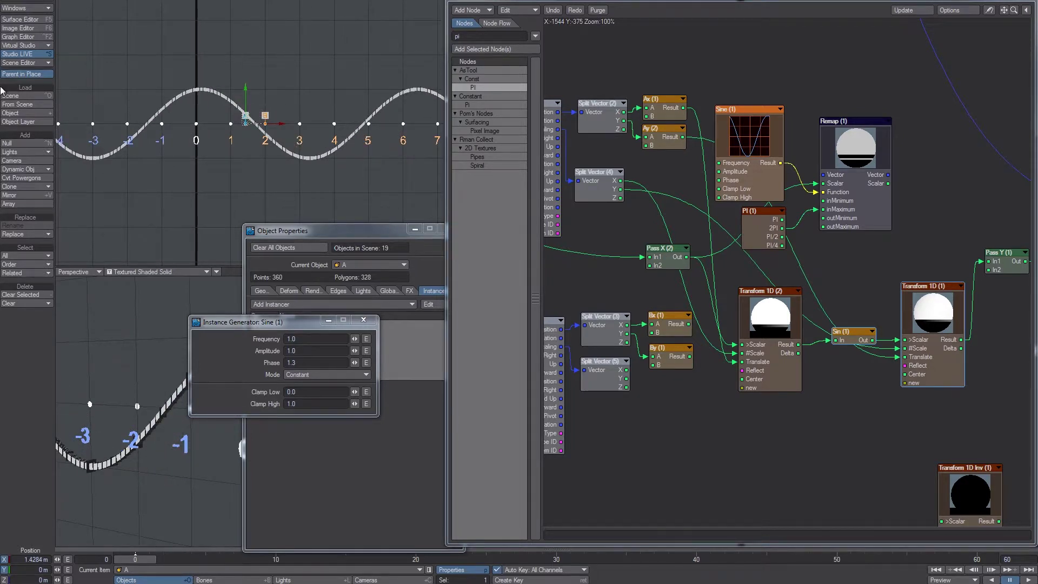
{"action": "key", "text": "ctrl+z"}
{"action": "key", "text": "h"}
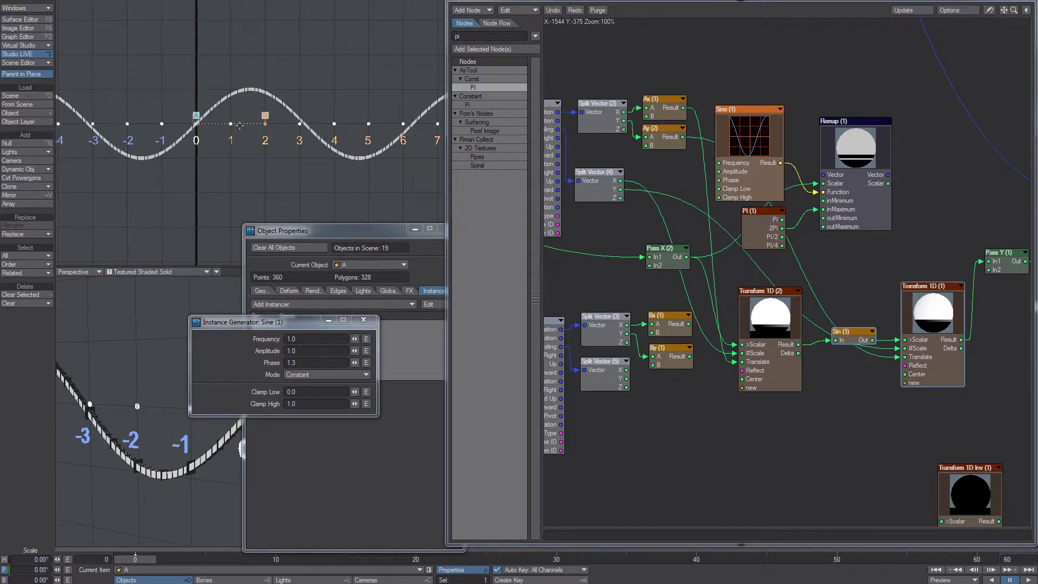
{"action": "left_click_drag", "start_coordinate": [234, 123], "coordinate": [318, 123]}
{"action": "key", "text": "ctrl+z"}
{"action": "key", "text": "t"}
Paste a copy of the Remap (1) node and place it above the Sin node.
{"action": "left_click_drag", "start_coordinate": [960, 405], "coordinate": [832, 322]}
{"action": "left_click_drag", "start_coordinate": [919, 297], "coordinate": [826, 274], "text": "alt"}
{"action": "left_click_drag", "start_coordinate": [998, 273], "coordinate": [853, 251], "text": "alt"}
{"action": "left_click_drag", "start_coordinate": [720, 189], "coordinate": [840, 189], "text": "alt"}
{"action": "left_click_drag", "start_coordinate": [865, 83], "coordinate": [737, 211]}
{"action": "left_click_drag", "start_coordinate": [738, 211], "coordinate": [765, 130]}
{"action": "left_click", "coordinate": [844, 94]}
{"action": "key", "text": "ctrl+c"}
{"action": "key", "text": "ctrl+v"}
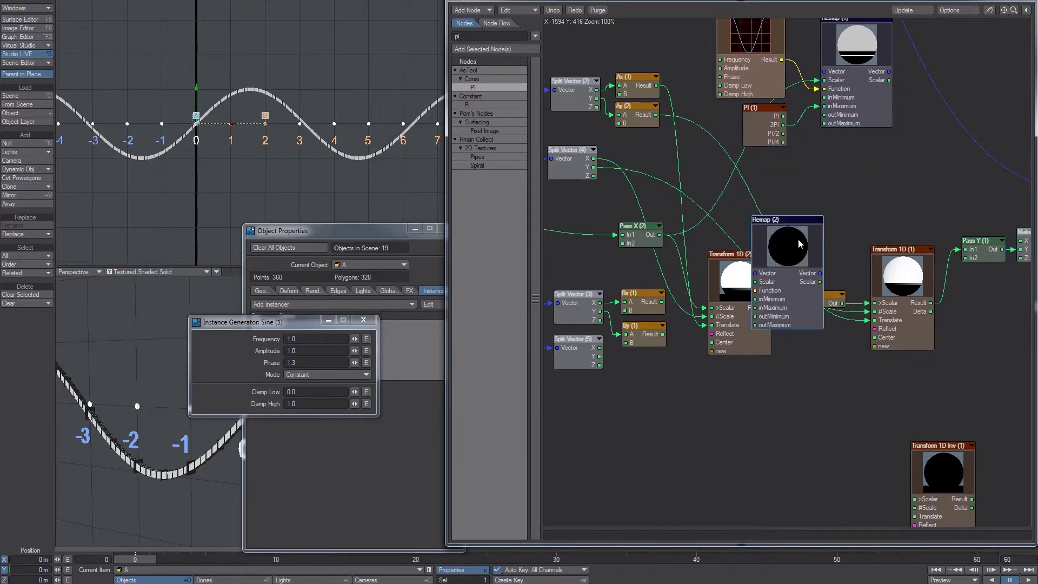
{"action": "left_click_drag", "start_coordinate": [799, 243], "coordinate": [861, 200]}
Connect Pass X's Out to the Remap copy's Scalar input and its Scalar output to Pass Y's In1.
{"action": "left_click_drag", "start_coordinate": [874, 141], "coordinate": [773, 76]}
{"action": "left_click_drag", "start_coordinate": [773, 75], "coordinate": [770, 14]}
{"action": "left_click_drag", "start_coordinate": [839, 205], "coordinate": [848, 131]}
{"action": "left_click_drag", "start_coordinate": [660, 238], "coordinate": [827, 170]}
{"action": "left_click_drag", "start_coordinate": [911, 193], "coordinate": [892, 244]}
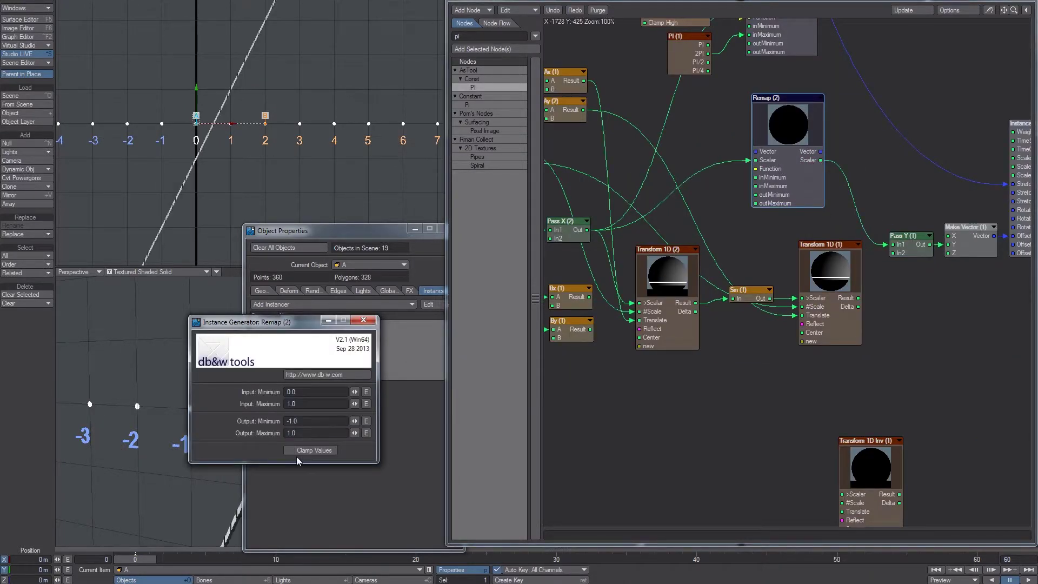
Enable Clamp Values on Remap (2) and set its Output Minimum to 0.
{"action": "left_click", "coordinate": [296, 450]}
{"action": "left_click", "coordinate": [314, 420]}
{"action": "type", "text": "0"}
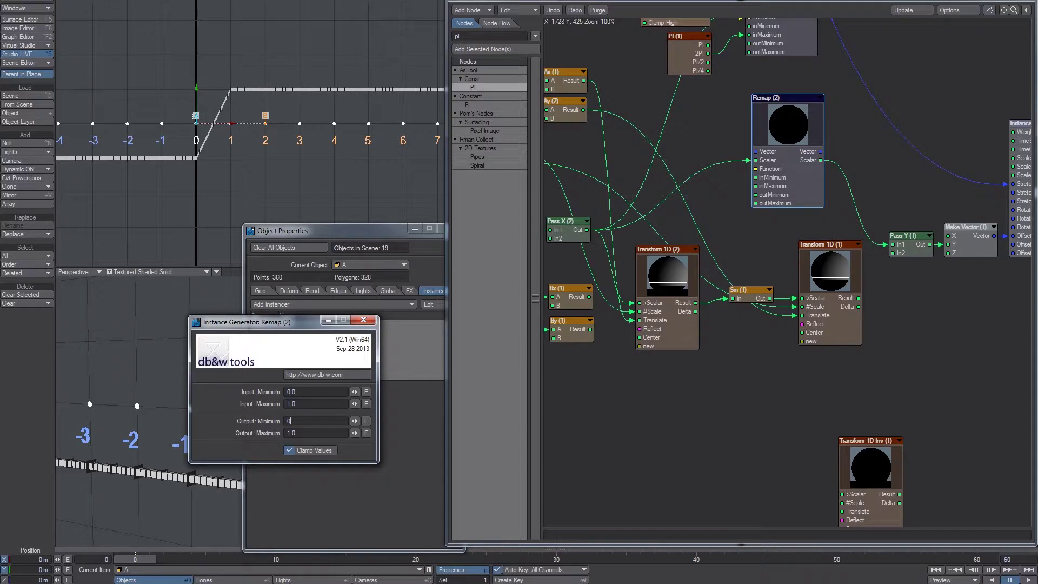
{"action": "key", "text": "Tab"}
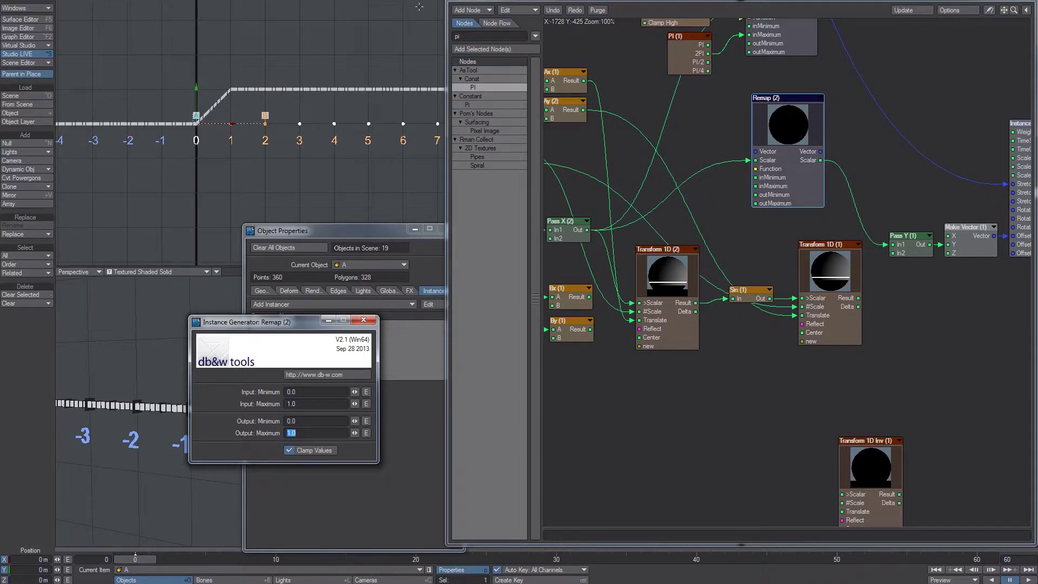
{"action": "mouse_move", "coordinate": [447, 17]}
{"action": "left_mouse_down"}
{"action": "mouse_move", "coordinate": [474, 17]}
{"action": "mouse_move", "coordinate": [452, 18]}
{"action": "left_mouse_up"}
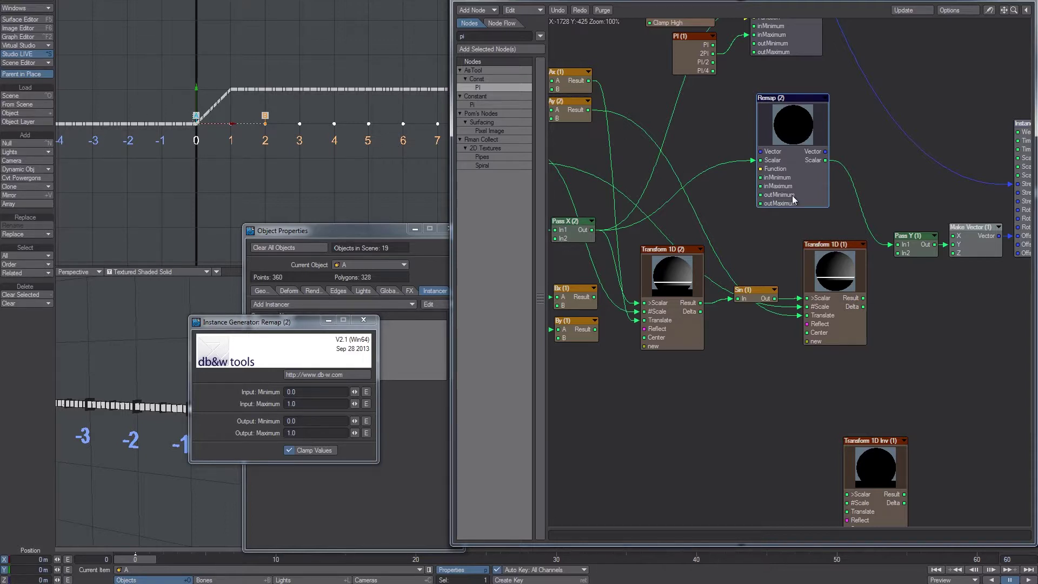
Try a copy of Transform 1D (2) between Pass X and Remap (2), restore the direct connection and delete the copy.
{"action": "left_click", "coordinate": [678, 319]}
{"action": "key", "text": "ctrl+c"}
{"action": "key", "text": "ctrl+v"}
{"action": "left_click_drag", "start_coordinate": [793, 268], "coordinate": [707, 173]}
{"action": "left_click_drag", "start_coordinate": [633, 205], "coordinate": [670, 196], "text": "alt"}
{"action": "left_click_drag", "start_coordinate": [601, 219], "coordinate": [722, 172]}
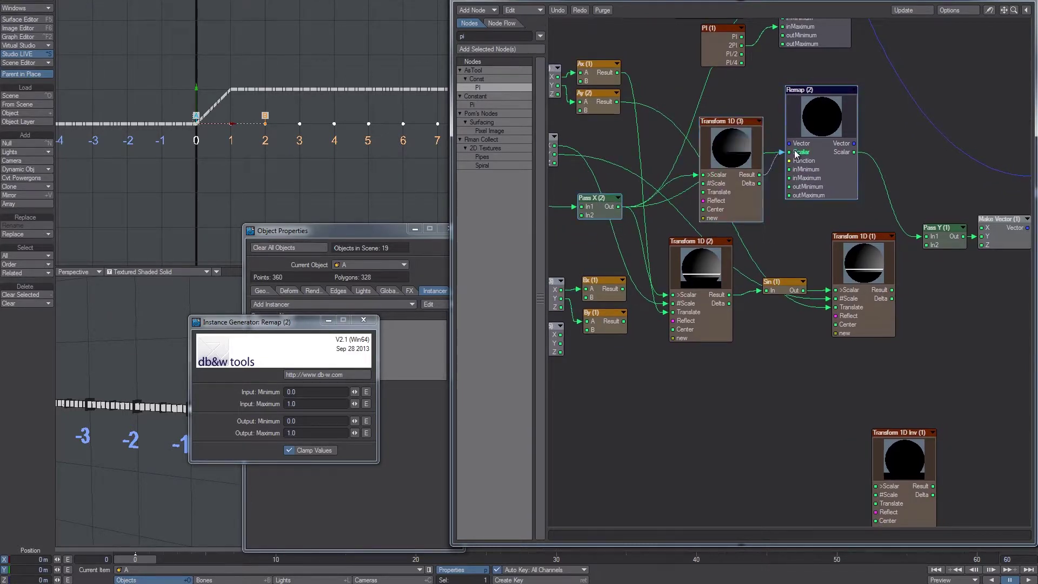
{"action": "left_click_drag", "start_coordinate": [816, 154], "coordinate": [833, 160]}
{"action": "left_click_drag", "start_coordinate": [740, 194], "coordinate": [765, 180]}
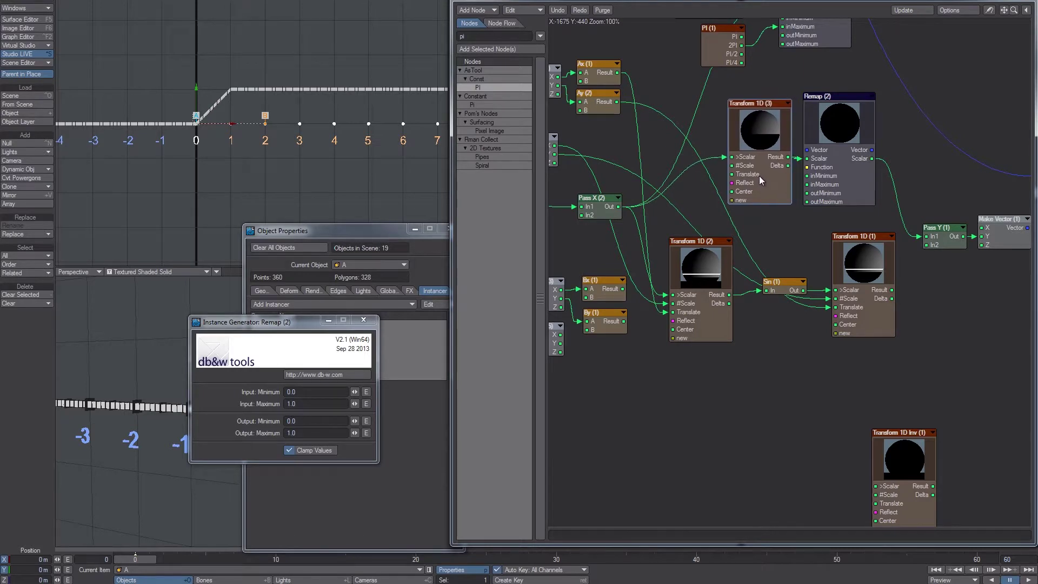
{"action": "left_click_drag", "start_coordinate": [722, 156], "coordinate": [810, 158]}
{"action": "left_click_drag", "start_coordinate": [745, 183], "coordinate": [730, 168]}
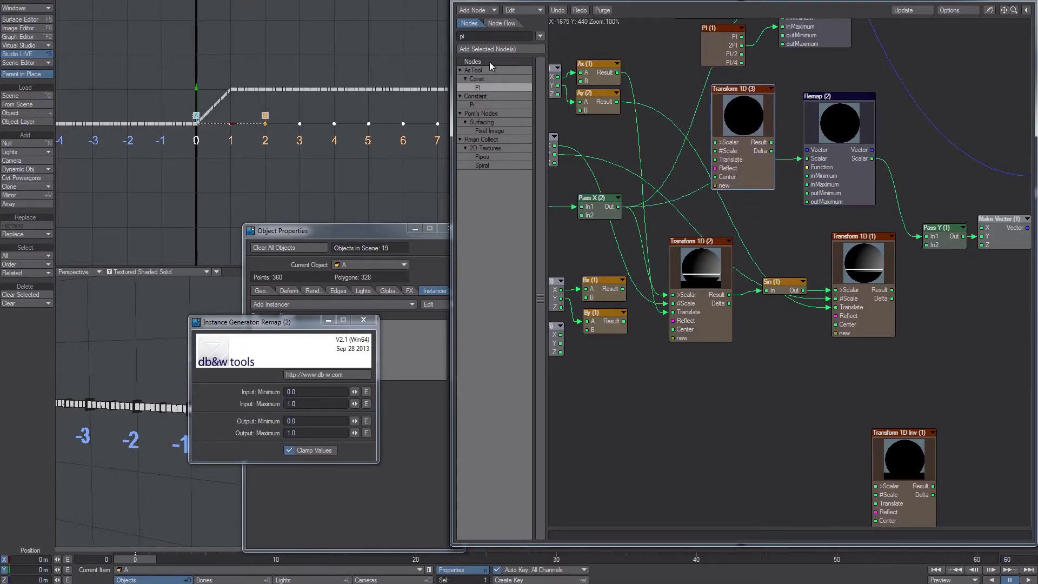
{"action": "key", "text": "Delete"}
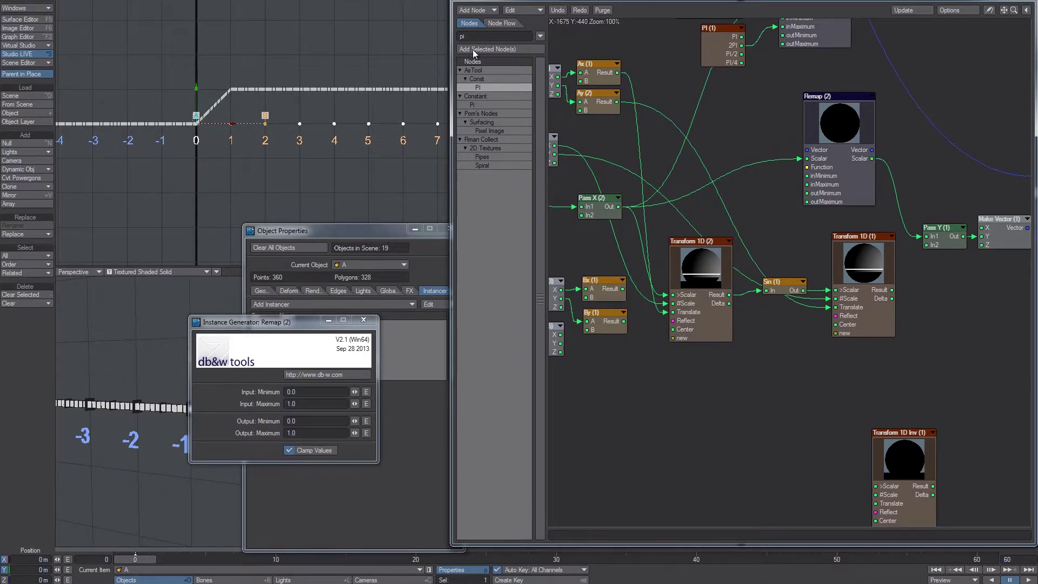
Add a scalar math Add node beside Remap (2) and connect its Result to inMinimum.
{"action": "type", "text": "add"}
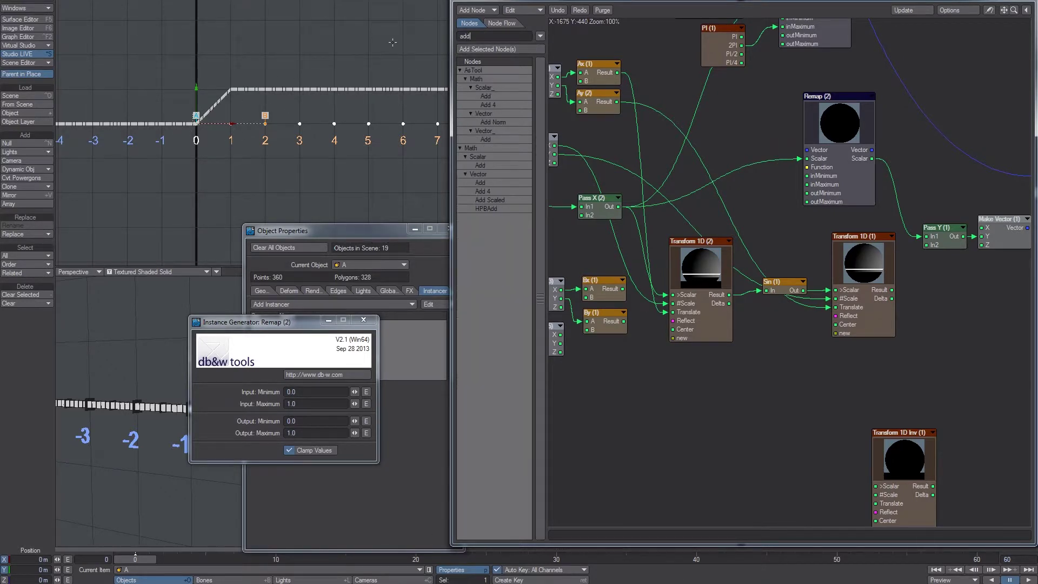
{"action": "double_click", "coordinate": [483, 183]}
{"action": "left_click_drag", "start_coordinate": [790, 274], "coordinate": [764, 216]}
{"action": "key", "text": "Delete"}
{"action": "double_click", "coordinate": [480, 165]}
{"action": "left_click_drag", "start_coordinate": [792, 269], "coordinate": [806, 175]}
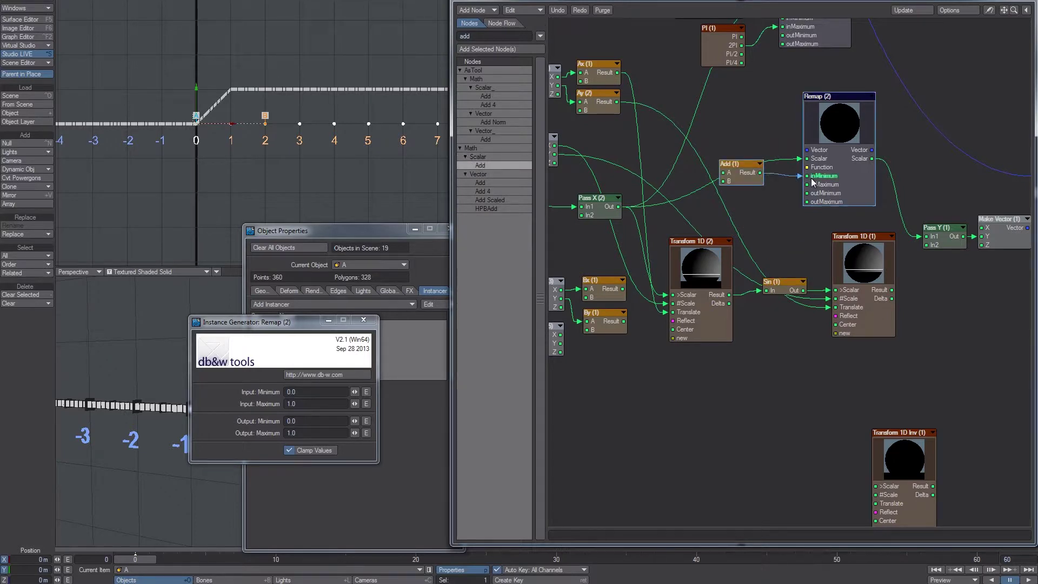
{"action": "left_click_drag", "start_coordinate": [738, 179], "coordinate": [759, 180]}
Paste a copy of the Add node, set its A to 1.0 and connect its Result to Remap (2)'s inMaximum.
{"action": "key", "text": "ctrl+v"}
{"action": "left_click_drag", "start_coordinate": [784, 274], "coordinate": [758, 205]}
{"action": "left_click", "coordinate": [772, 211]}
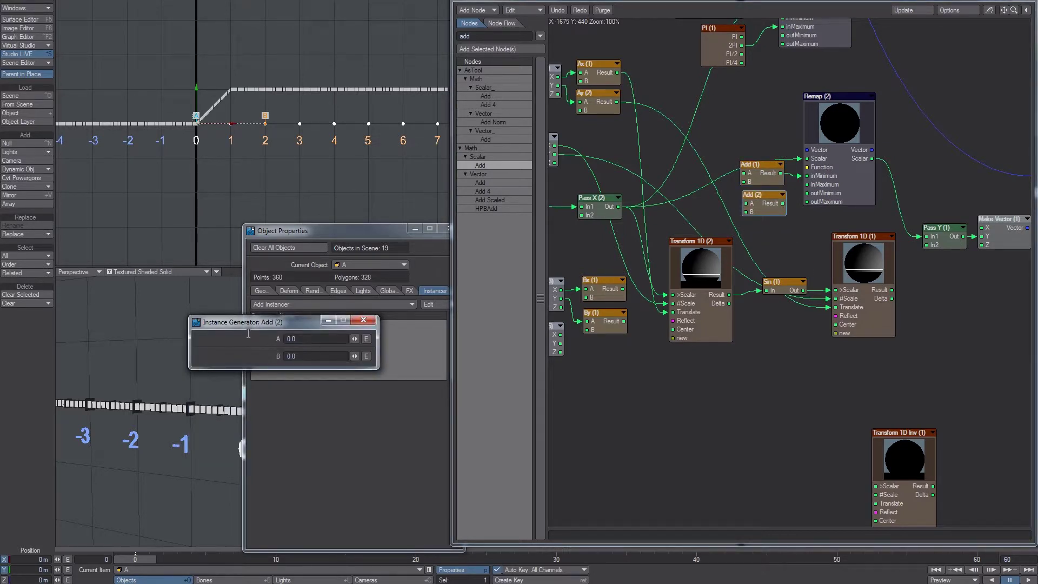
{"action": "key", "text": "Tab"}
{"action": "left_click_drag", "start_coordinate": [799, 184], "coordinate": [771, 203]}
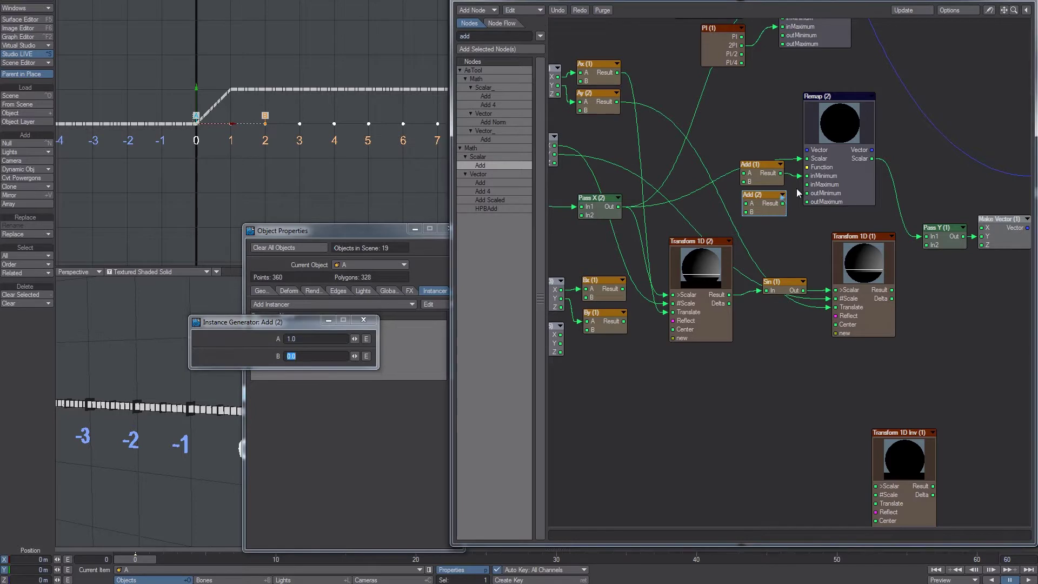
Add a constant Scalar node and connect it to the B input of both Add nodes.
{"action": "double_click", "coordinate": [464, 36]}
{"action": "type", "text": "sc"}
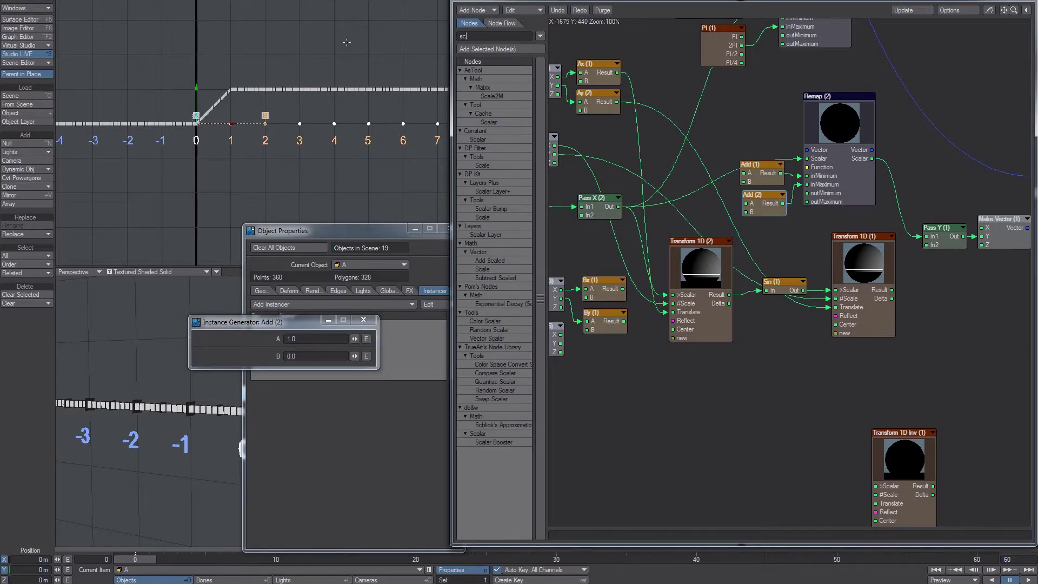
{"action": "type", "text": "ala"}
{"action": "double_click", "coordinate": [485, 112]}
{"action": "left_click_drag", "start_coordinate": [787, 270], "coordinate": [750, 174]}
{"action": "left_click_drag", "start_coordinate": [712, 157], "coordinate": [745, 211]}
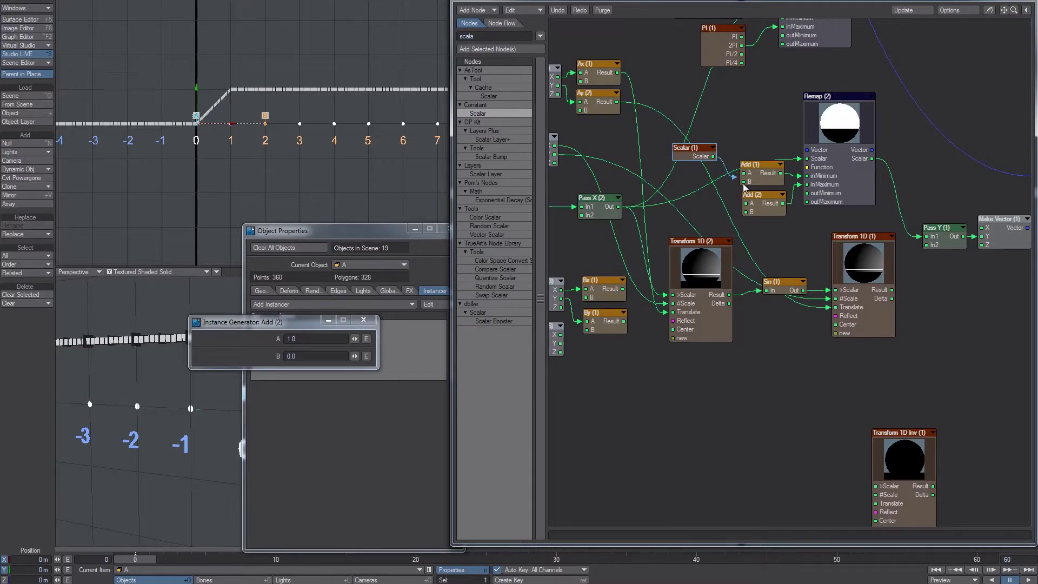
Vary the Scalar node's value to shift the ramp, ending at 4.85, and move both Add nodes slightly up.
{"action": "left_click_drag", "start_coordinate": [690, 153], "coordinate": [684, 172]}
{"action": "double_click", "coordinate": [684, 172]}
{"action": "left_click_drag", "start_coordinate": [354, 339], "coordinate": [406, 338]}
{"action": "left_click_drag", "start_coordinate": [302, 339], "coordinate": [144, 334]}
{"action": "type", "text": "-3.68"}
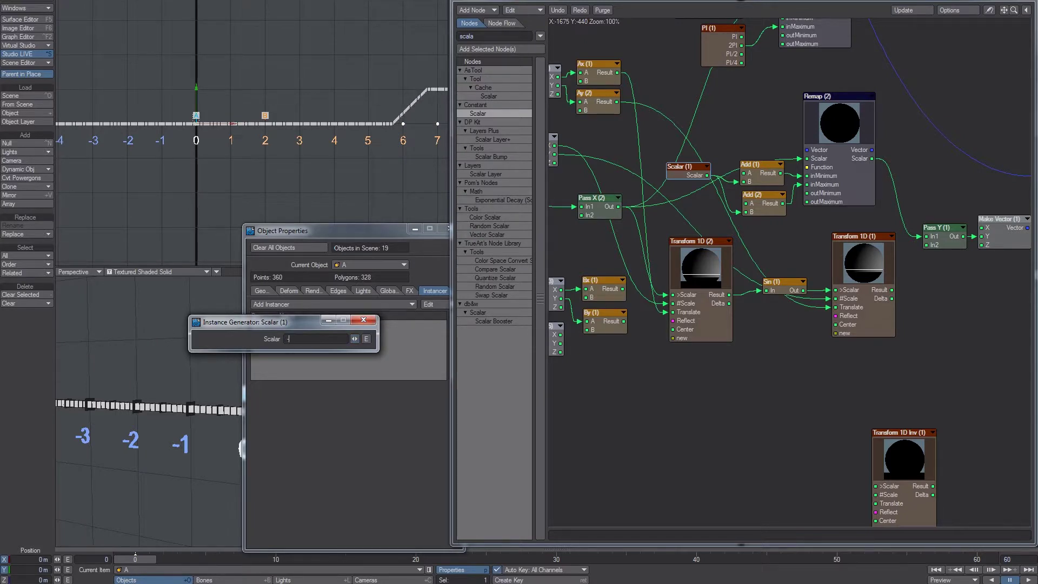
{"action": "key", "text": "Return"}
{"action": "left_click_drag", "start_coordinate": [354, 338], "coordinate": [400, 338]}
{"action": "double_click", "coordinate": [296, 338]}
{"action": "type", "text": "1.0"}
{"action": "key", "text": "Return"}
{"action": "left_click_drag", "start_coordinate": [782, 128], "coordinate": [762, 201]}
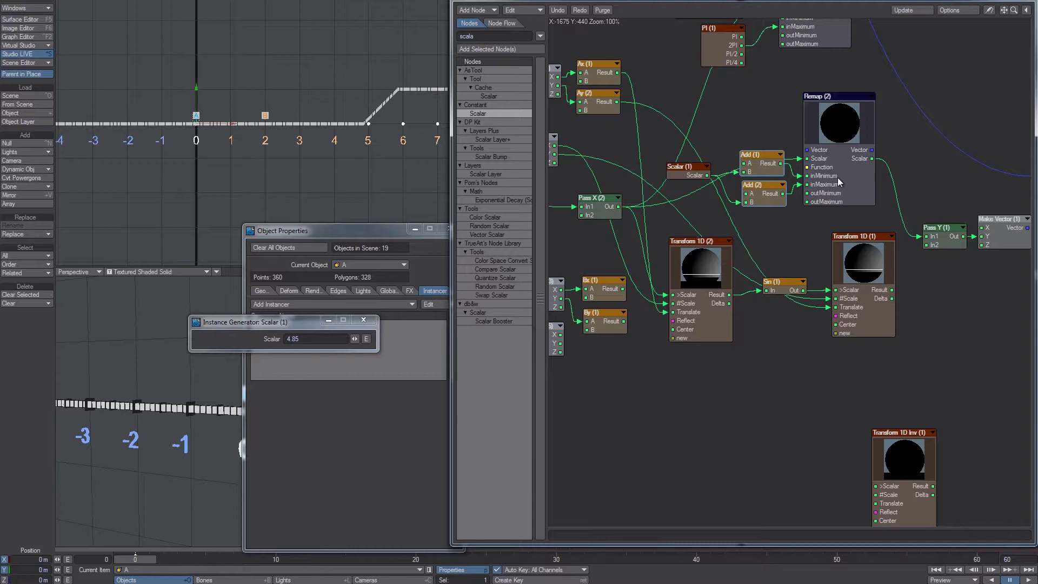
Find the Gradient node and add it between Transform 1D (2) and Transform 1D (1).
{"action": "key", "text": "BackSpace"}
{"action": "key", "text": "BackSpace"}
{"action": "key", "text": "BackSpace"}
{"action": "key", "text": "BackSpace"}
{"action": "key", "text": "BackSpace"}
{"action": "type", "text": "grad"}
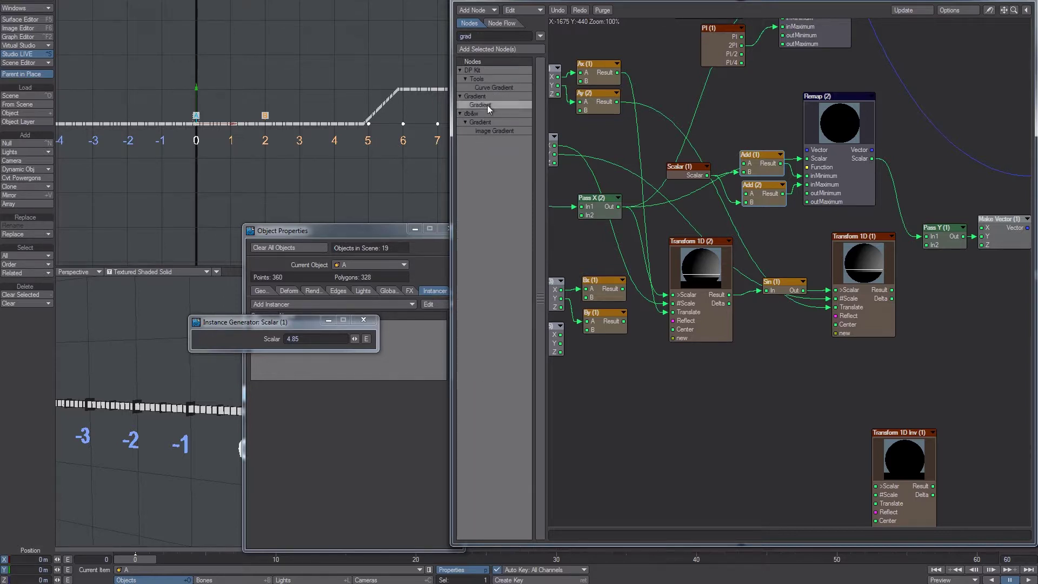
{"action": "left_click_drag", "start_coordinate": [487, 105], "coordinate": [786, 252]}
Add several keys along the ramp of Gradient (1) and close its settings.
{"action": "double_click", "coordinate": [786, 252]}
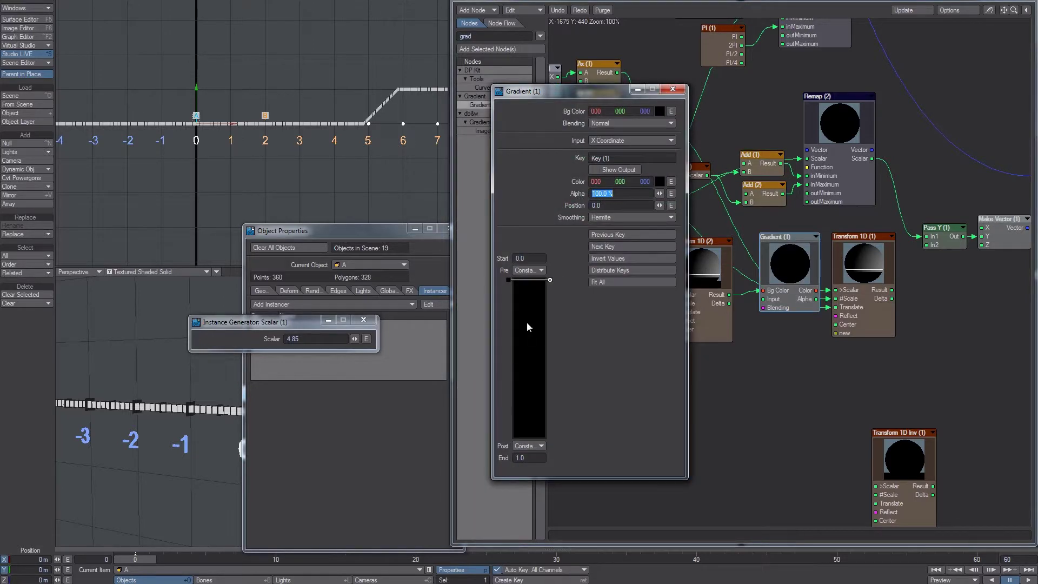
{"action": "left_click_drag", "start_coordinate": [536, 417], "coordinate": [535, 433]}
{"action": "left_click", "coordinate": [530, 358]}
{"action": "left_click", "coordinate": [524, 293]}
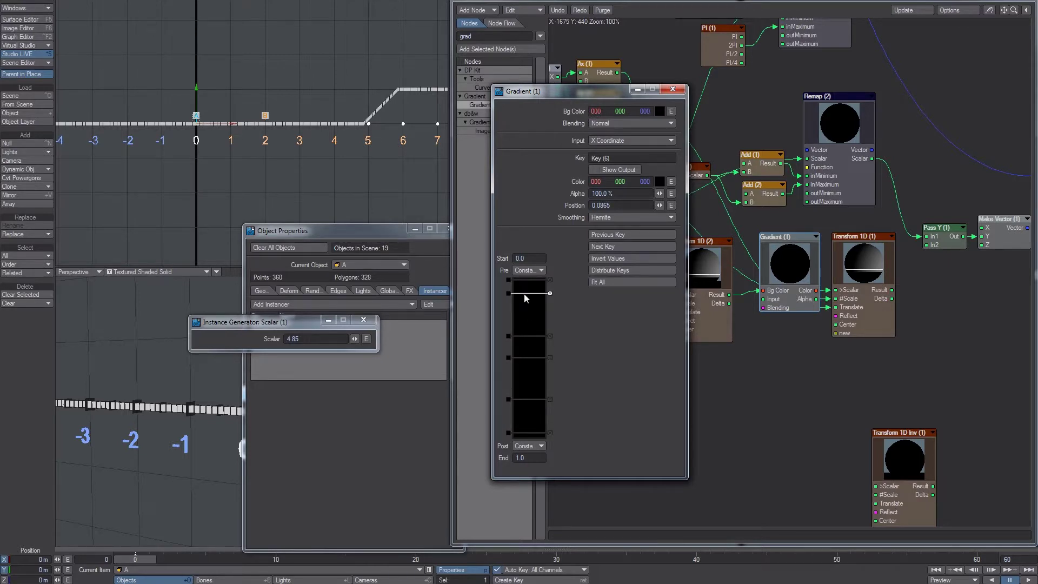
{"action": "left_click_drag", "start_coordinate": [780, 120], "coordinate": [751, 190]}
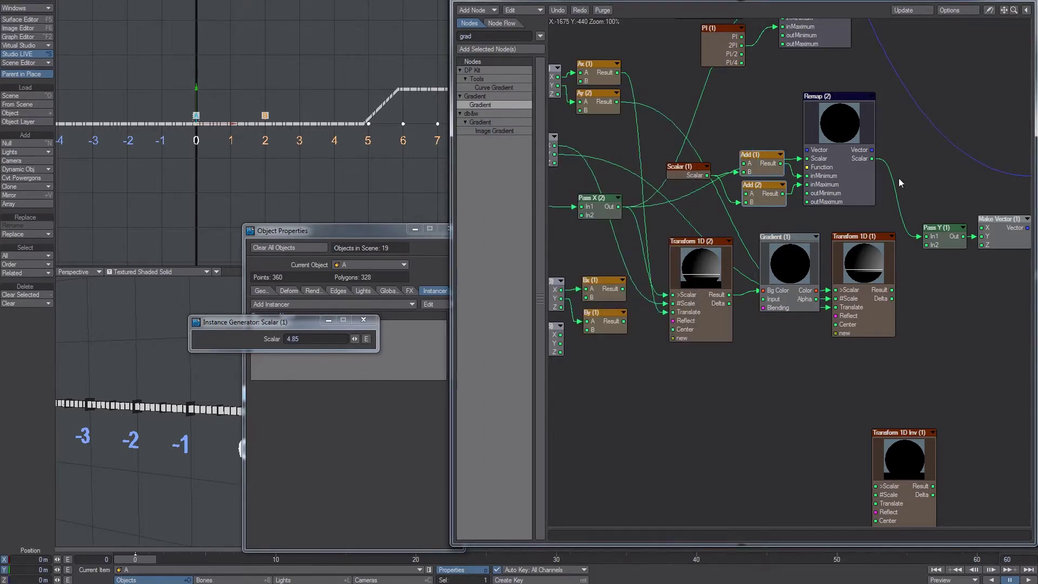
{"action": "double_click", "coordinate": [787, 264]}
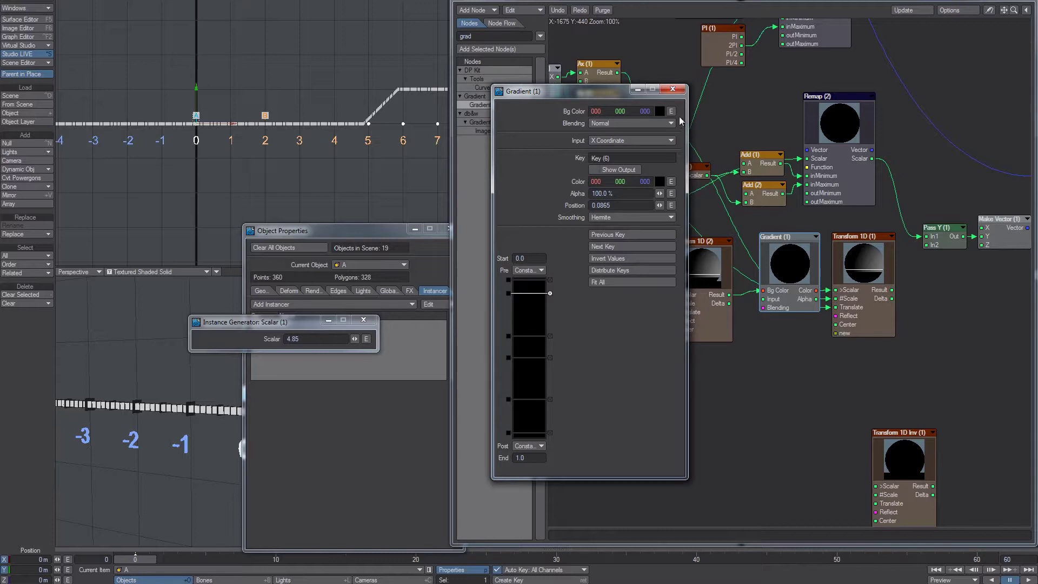
{"action": "left_click", "coordinate": [672, 89]}
Find the Curve node in the Gradient category, add it and place it below Gradient (1).
{"action": "double_click", "coordinate": [483, 36]}
{"action": "type", "text": "curv"}
{"action": "double_click", "coordinate": [477, 148]}
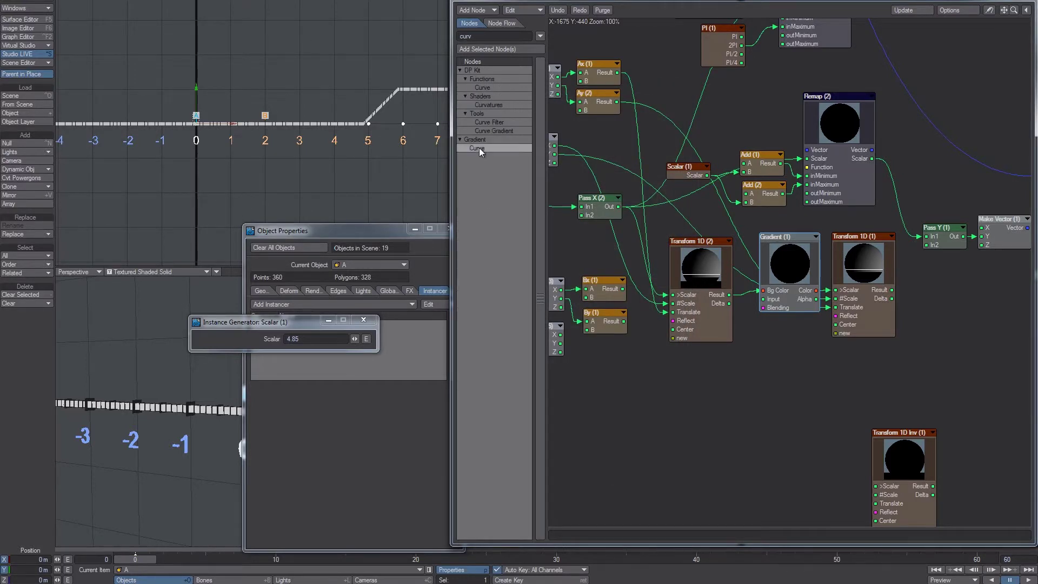
{"action": "left_click_drag", "start_coordinate": [781, 254], "coordinate": [748, 378]}
Open Curve (1), show its Alpha channel and set the key at position 0 to value 0.
{"action": "double_click", "coordinate": [749, 381]}
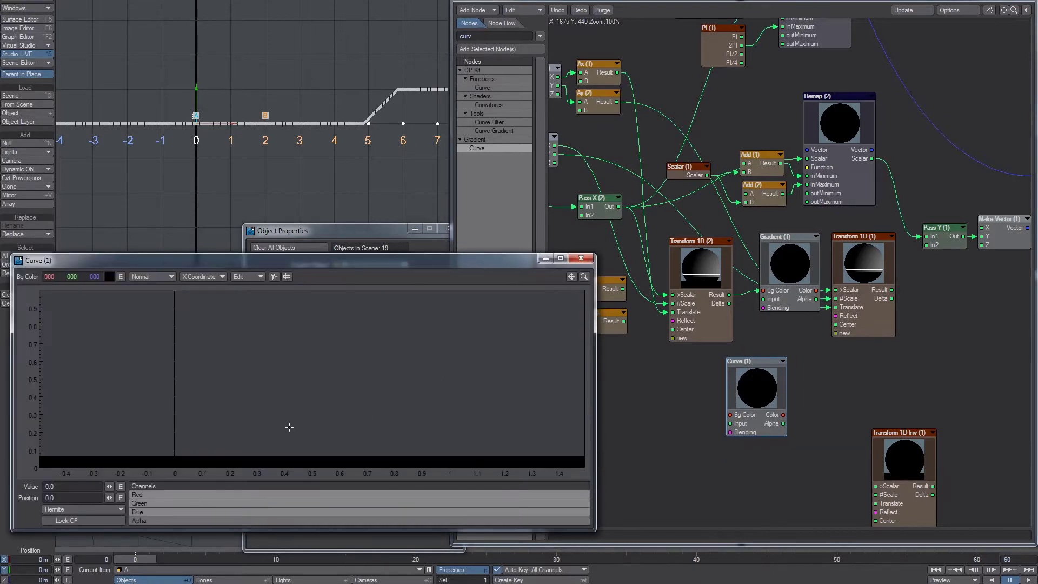
{"action": "left_click_drag", "start_coordinate": [584, 277], "coordinate": [270, 349]}
{"action": "left_click", "coordinate": [155, 518]}
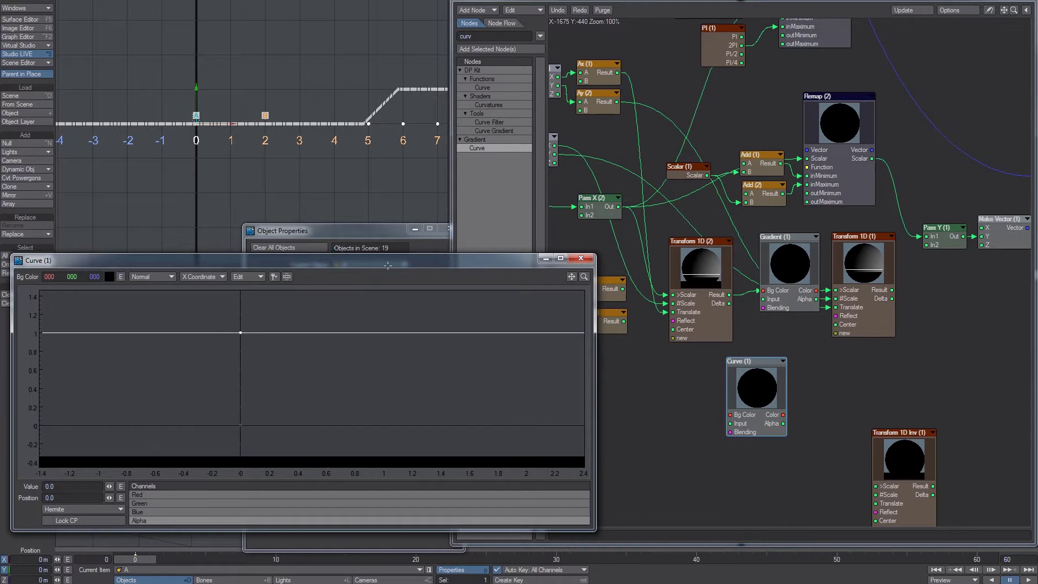
{"action": "left_click_drag", "start_coordinate": [270, 307], "coordinate": [201, 363]}
{"action": "left_click_drag", "start_coordinate": [68, 487], "coordinate": [1, 486]}
{"action": "key", "text": "Tab"}
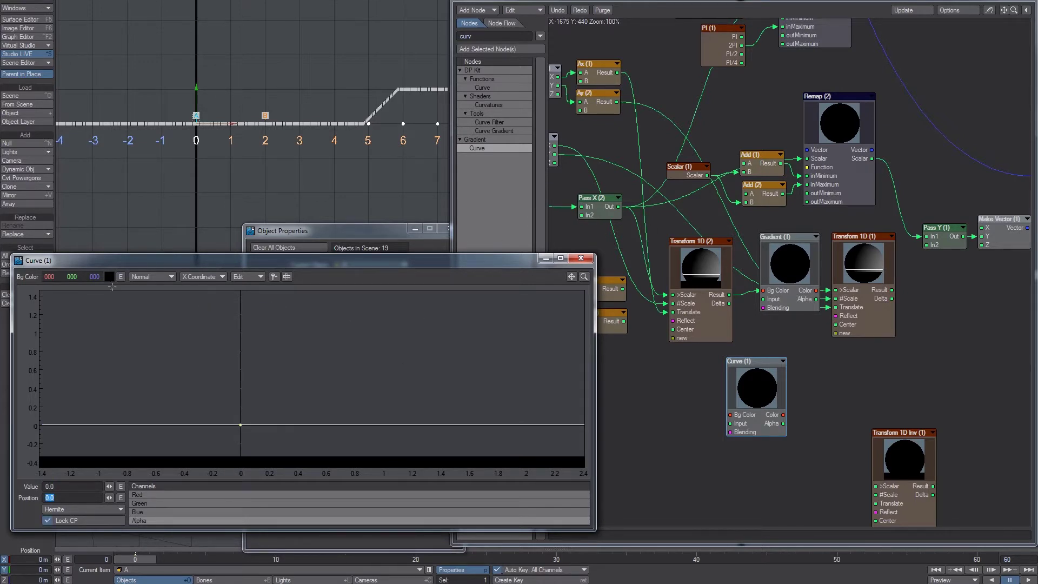
Add three keys to the Alpha curve: a dip near position 0.46, a peak near 1.05 and an end key near 1.5.
{"action": "left_click_drag", "start_coordinate": [379, 414], "coordinate": [453, 303]}
{"action": "left_click_drag", "start_coordinate": [302, 432], "coordinate": [306, 446]}
{"action": "left_click_drag", "start_coordinate": [398, 359], "coordinate": [391, 292]}
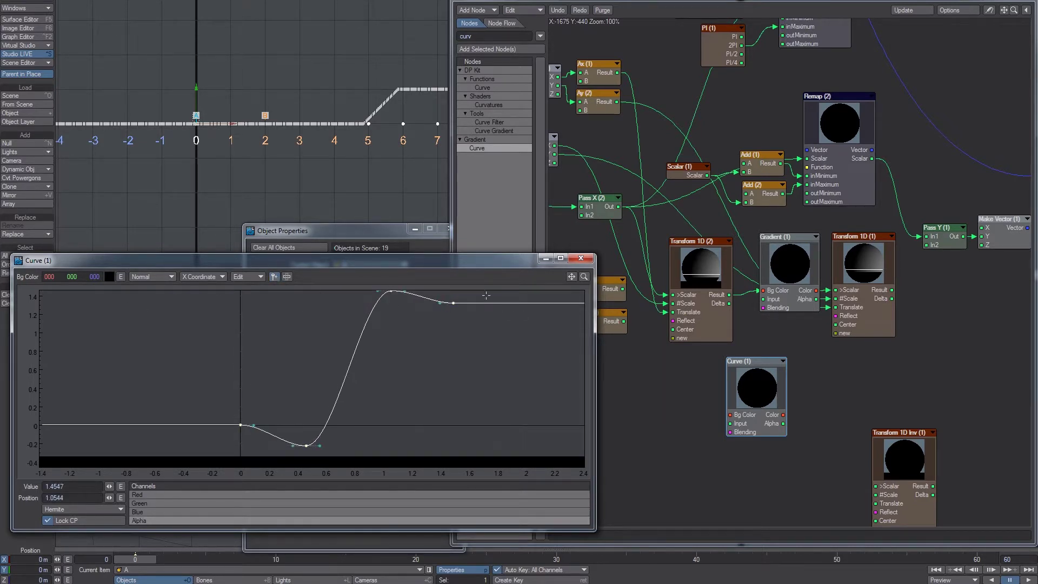
Set the Alpha curve's end key to value 1 and position 1, and move the peak key to about position 0.65, value 1.1.
{"action": "left_click", "coordinate": [72, 486]}
{"action": "type", "text": "1"}
{"action": "key", "text": "Tab"}
{"action": "type", "text": "1"}
{"action": "key", "text": "Return"}
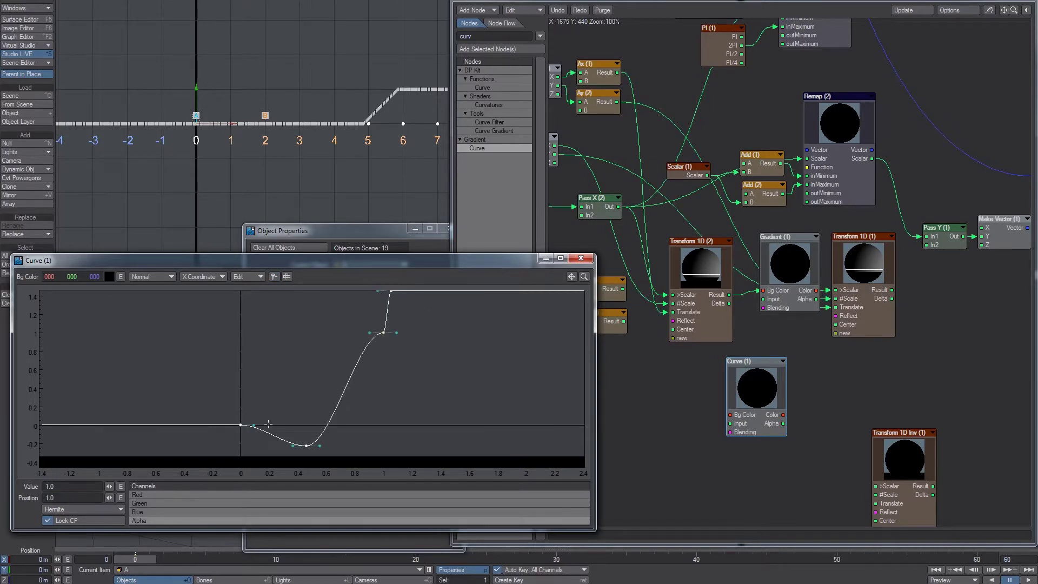
{"action": "left_click", "coordinate": [395, 292]}
{"action": "left_click_drag", "start_coordinate": [389, 292], "coordinate": [332, 323]}
{"action": "left_click", "coordinate": [581, 258]}
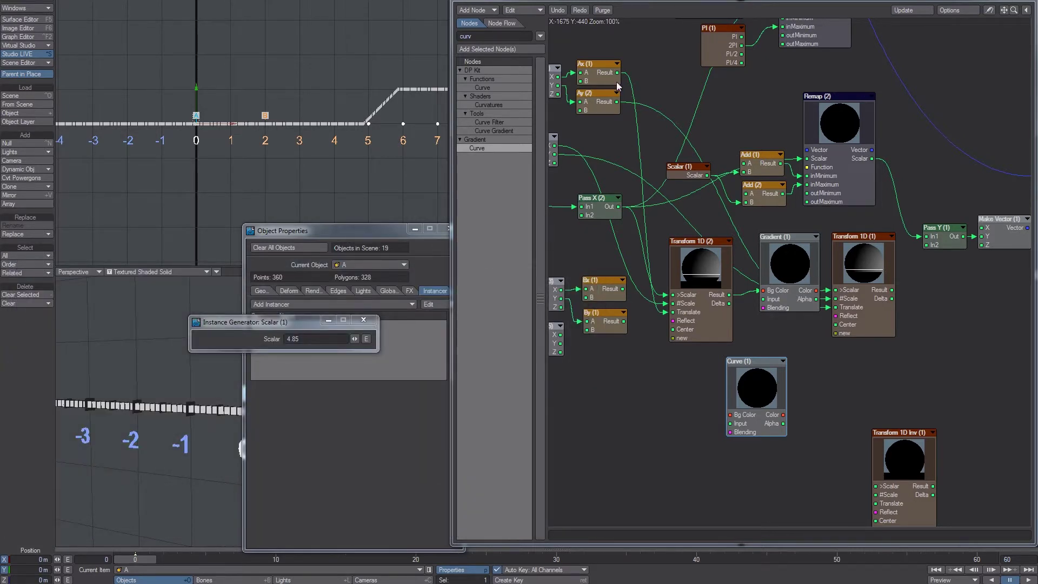
Route Pass X (2) through Curve (1)'s Input and Alpha to Pass Y (1), and move the dip key to position 0.3354, value -0.115.
{"action": "left_click_drag", "start_coordinate": [617, 206], "coordinate": [928, 236]}
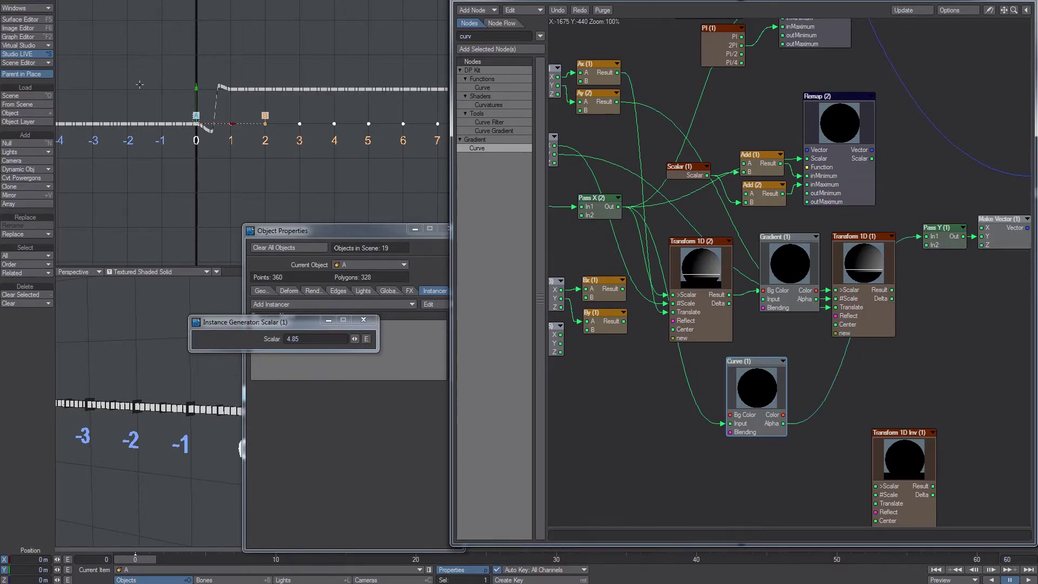
{"action": "double_click", "coordinate": [754, 401]}
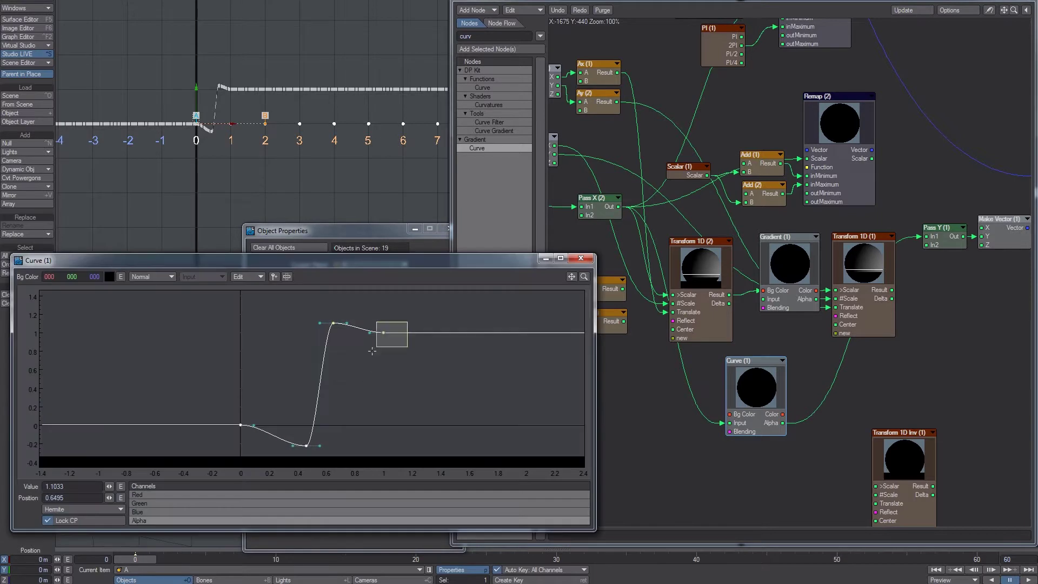
{"action": "mouse_move", "coordinate": [334, 322]}
{"action": "left_mouse_down"}
{"action": "mouse_move", "coordinate": [325, 332]}
{"action": "mouse_move", "coordinate": [325, 317]}
{"action": "left_mouse_up"}
{"action": "left_click_drag", "start_coordinate": [306, 445], "coordinate": [288, 435]}
{"action": "left_click", "coordinate": [580, 258]}
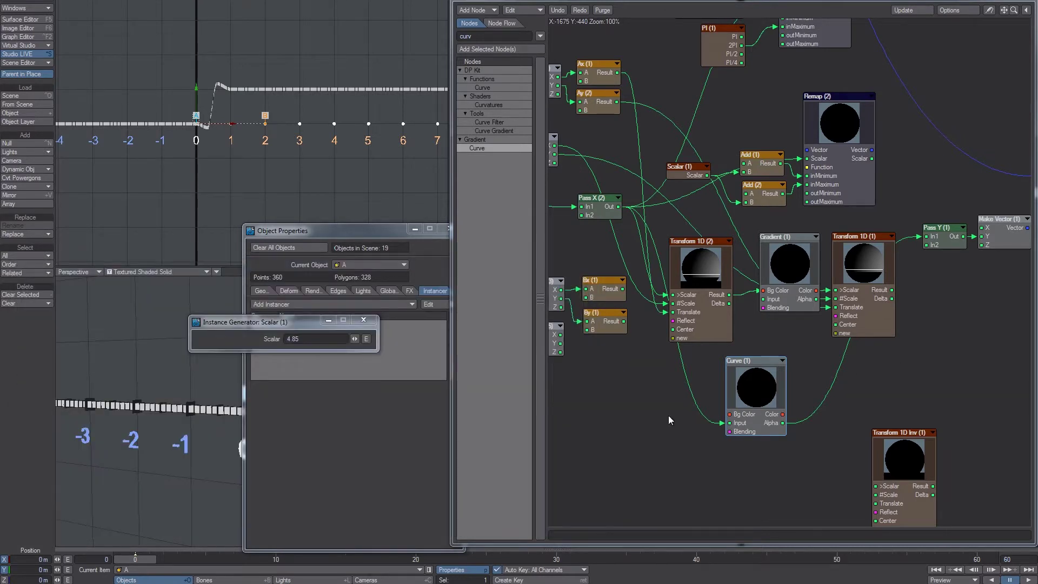
Examine the Curve (1) keys between positions 0 and 1.
{"action": "double_click", "coordinate": [740, 433]}
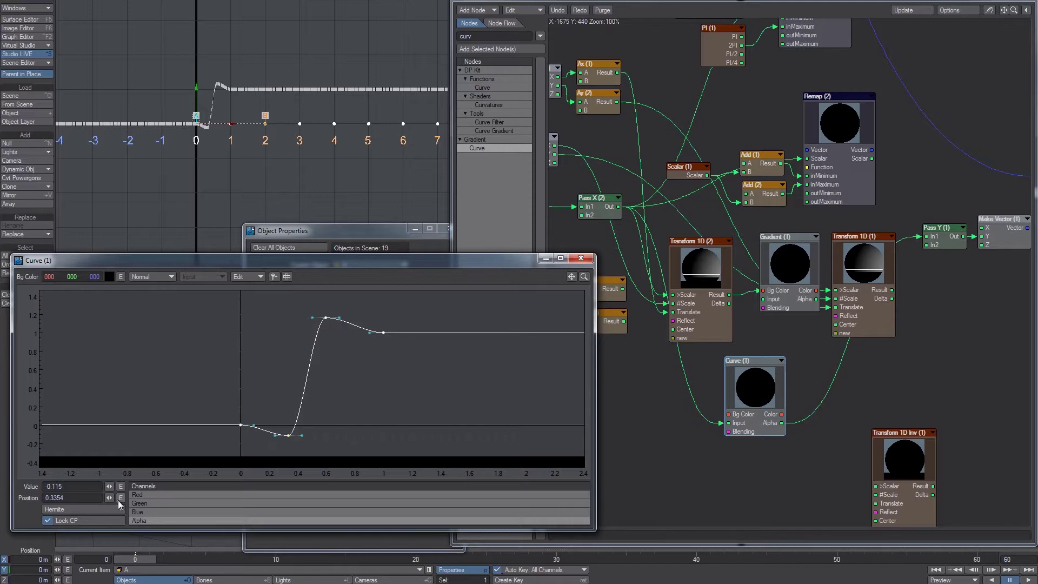
{"action": "left_click_drag", "start_coordinate": [263, 404], "coordinate": [229, 440]}
{"action": "left_click_drag", "start_coordinate": [344, 300], "coordinate": [298, 329]}
{"action": "left_click", "coordinate": [580, 258]}
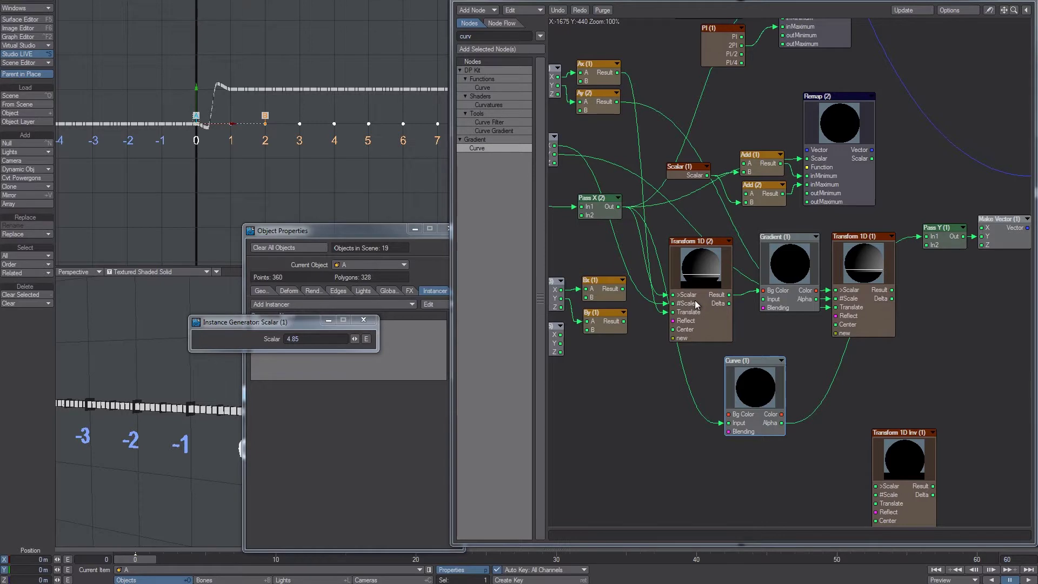
Move the Transform 1D (1), Transform 1D (2) and Gradient (1) nodes down and place Curve (1) in front of Pass Y (1).
{"action": "left_click_drag", "start_coordinate": [741, 384], "coordinate": [838, 35]}
{"action": "left_click_drag", "start_coordinate": [794, 319], "coordinate": [693, 266]}
{"action": "left_click_drag", "start_coordinate": [695, 300], "coordinate": [702, 413]}
{"action": "left_click_drag", "start_coordinate": [850, 57], "coordinate": [844, 264]}
Paste a copy of Transform 1D (2) and place it in front of Curve (1).
{"action": "left_click", "coordinate": [698, 383]}
{"action": "key", "text": "ctrl+c"}
{"action": "key", "text": "ctrl+v"}
{"action": "left_click_drag", "start_coordinate": [780, 312], "coordinate": [721, 302]}
Wire Pass X (2), Ax (1) and Split Vector (4)'s X into Transform 1D (3)'s Scalar, Translate and Scale, with its Result feeding Curve (1).
{"action": "left_click_drag", "start_coordinate": [619, 207], "coordinate": [823, 281]}
{"action": "left_click_drag", "start_coordinate": [611, 79], "coordinate": [762, 286], "text": "alt"}
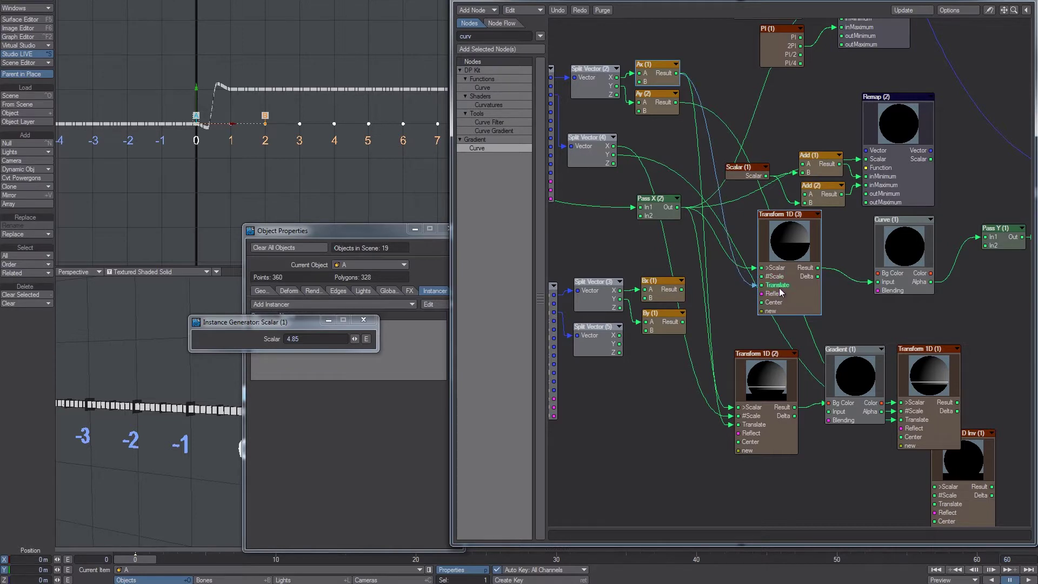
{"action": "left_click", "coordinate": [614, 149]}
{"action": "left_click_drag", "start_coordinate": [613, 148], "coordinate": [822, 279]}
Try scaling item A along X to about 4.72 and 0.34, and undo the scaling.
{"action": "left_click_drag", "start_coordinate": [233, 124], "coordinate": [442, 124]}
{"action": "key", "text": "h"}
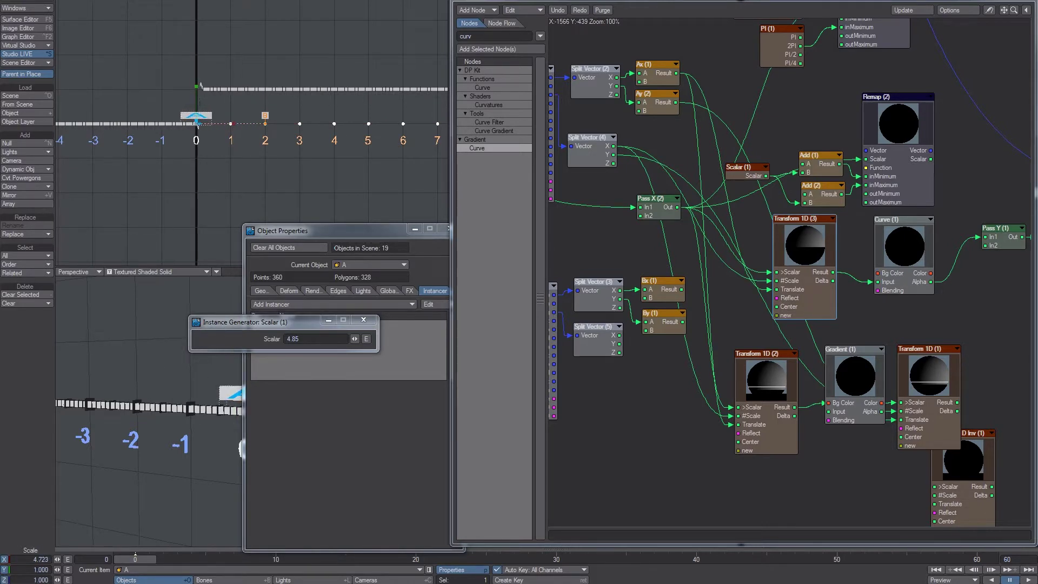
{"action": "left_click_drag", "start_coordinate": [424, 124], "coordinate": [168, 125]}
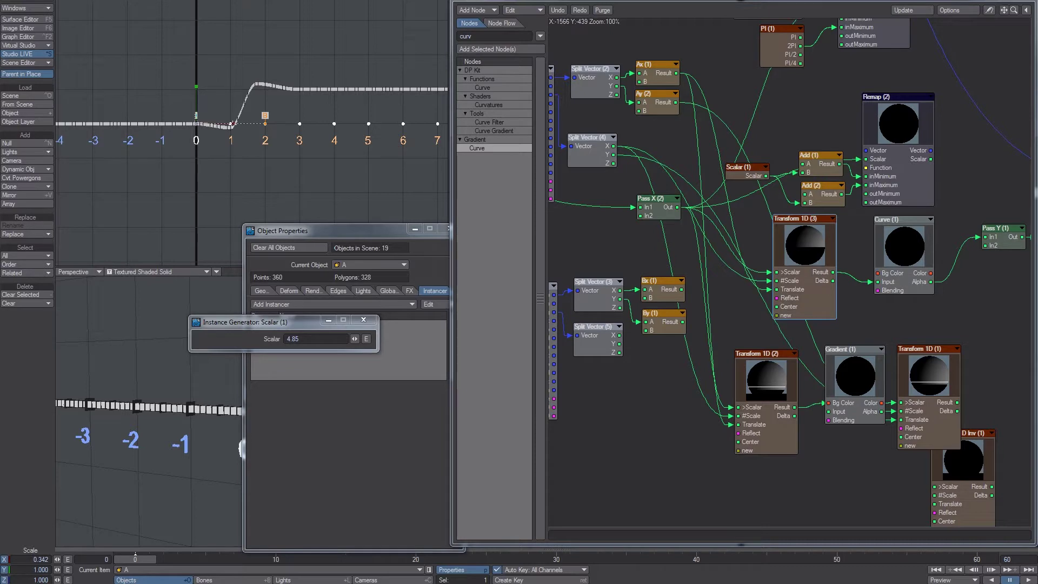
{"action": "key", "text": "ctrl+z"}
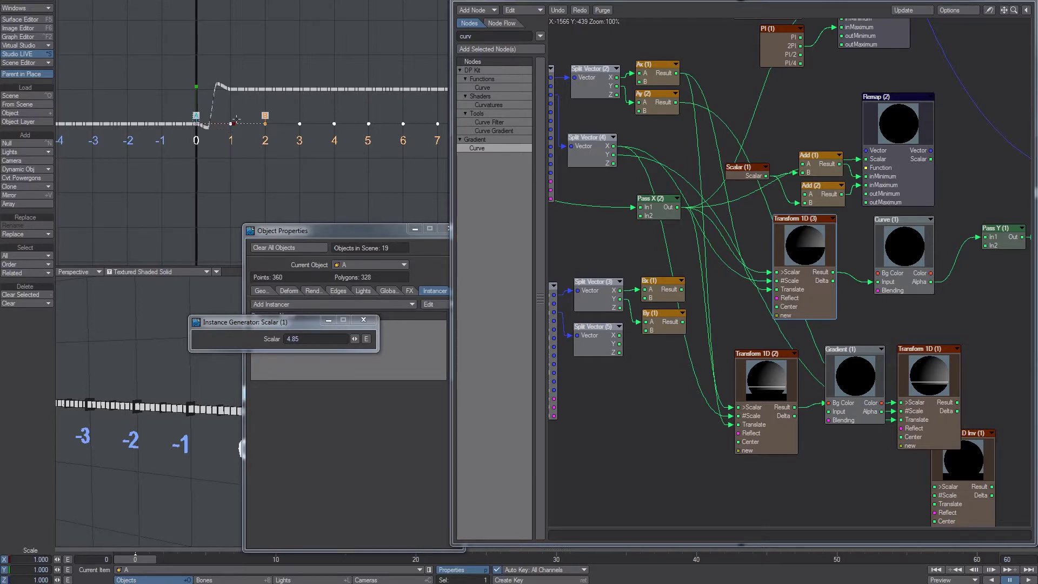
Try moving item B along the X axis, and undo the move.
{"action": "scroll", "coordinate": [236, 107], "scroll_direction": "up", "scroll_amount": 4}
{"action": "left_click", "coordinate": [271, 107]}
{"action": "key", "text": "t"}
{"action": "left_click", "coordinate": [167, 107]}
{"action": "left_click", "coordinate": [282, 106]}
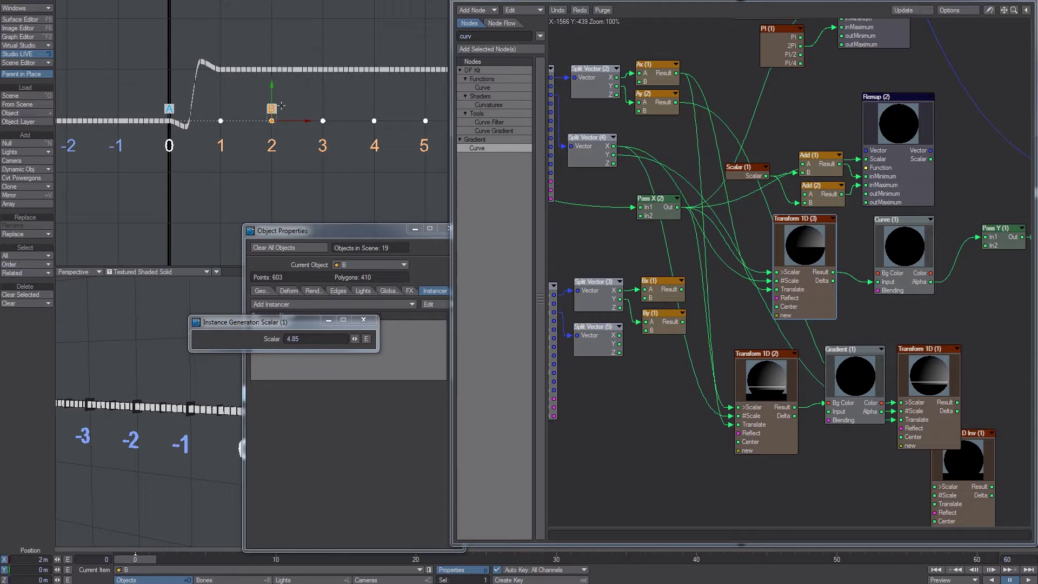
{"action": "left_click_drag", "start_coordinate": [283, 114], "coordinate": [313, 114]}
{"action": "key", "text": "ctrl+z"}
Open the Scene Editor, sort the items by name and select 20x20grid and numbers together.
{"action": "key", "text": "ctrl+F1"}
{"action": "left_click", "coordinate": [567, 15]}
{"action": "left_click", "coordinate": [560, 11]}
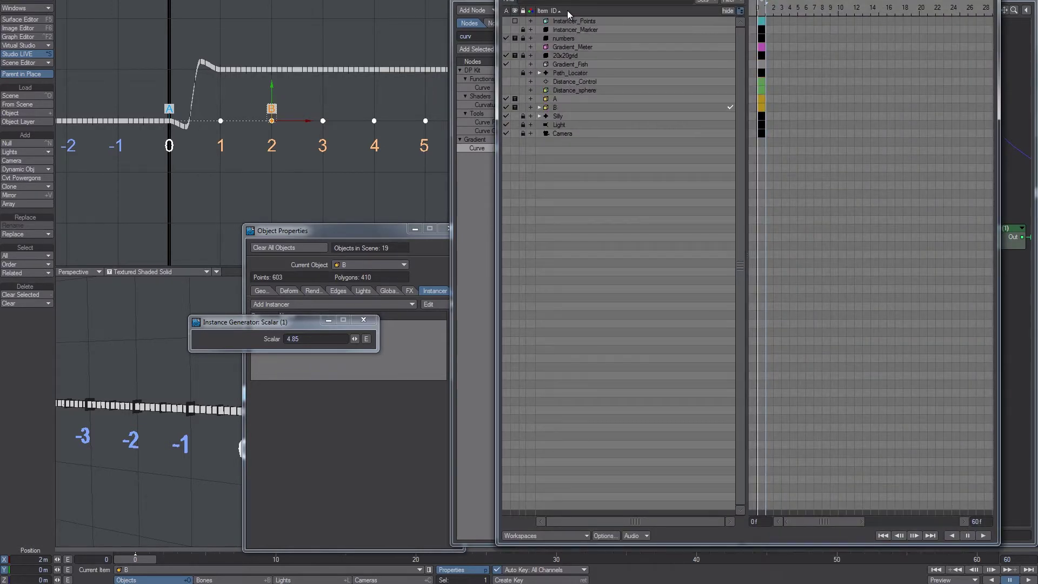
{"action": "left_click", "coordinate": [560, 10]}
{"action": "left_click", "coordinate": [565, 21]}
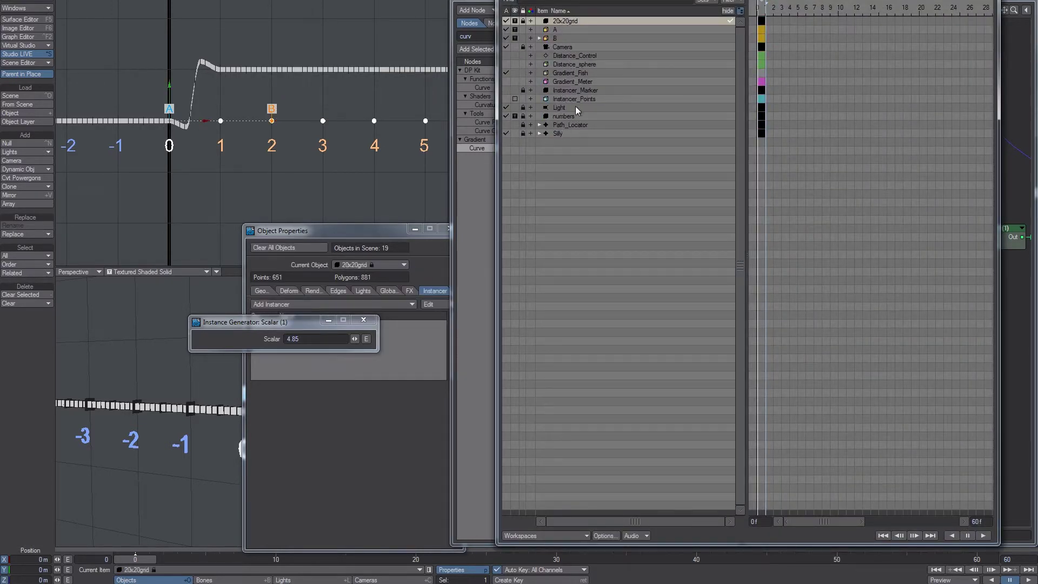
{"action": "left_click", "coordinate": [560, 117], "text": "ctrl"}
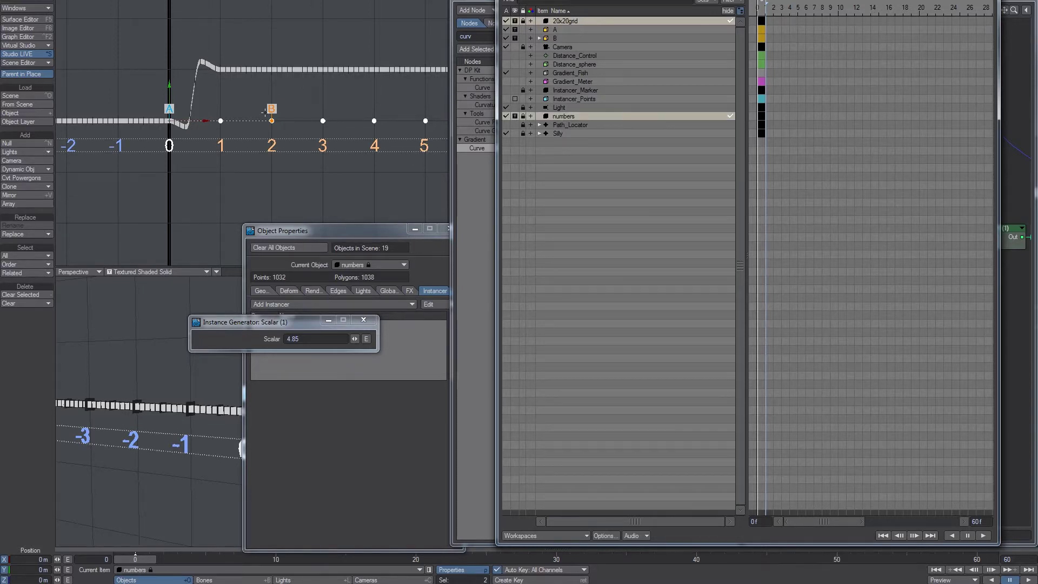
Set the X scale of the grid and numbers to 2, and reset it to 1.
{"action": "key", "text": "h"}
{"action": "left_click", "coordinate": [41, 558]}
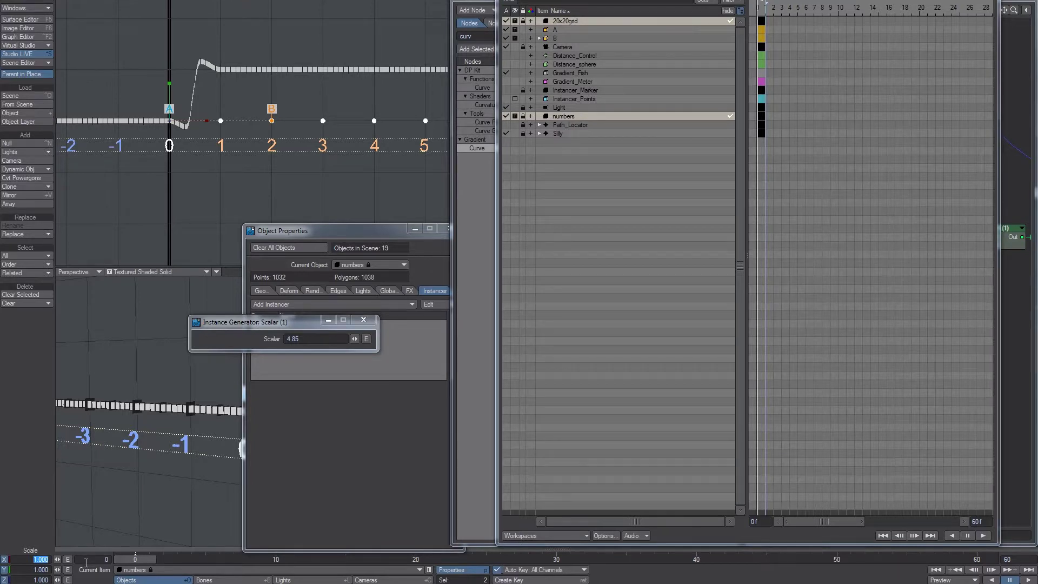
{"action": "type", "text": "2"}
{"action": "key", "text": "Tab"}
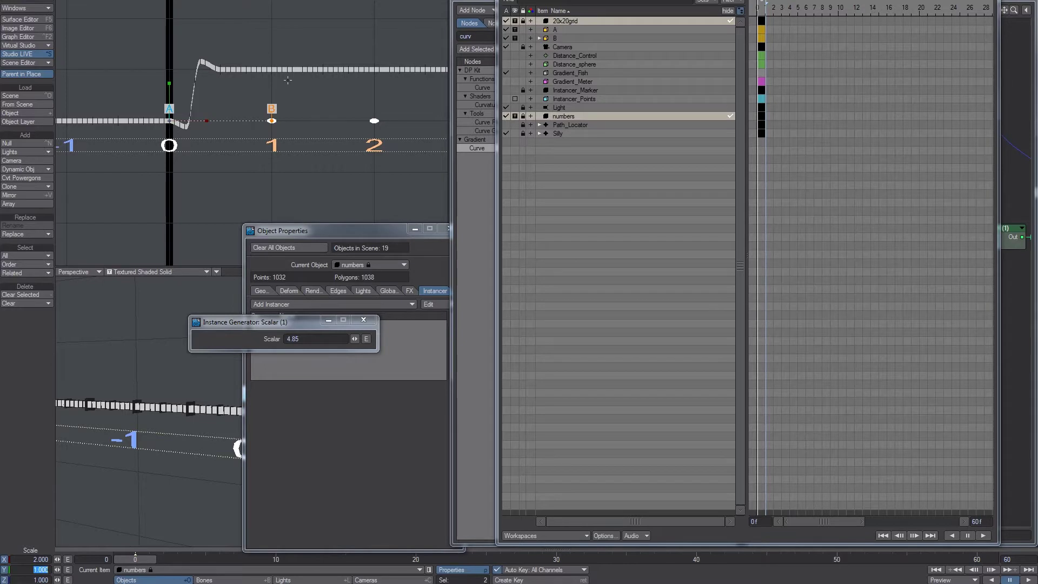
{"action": "left_click", "coordinate": [38, 559]}
{"action": "type", "text": "1"}
{"action": "key", "text": "Tab"}
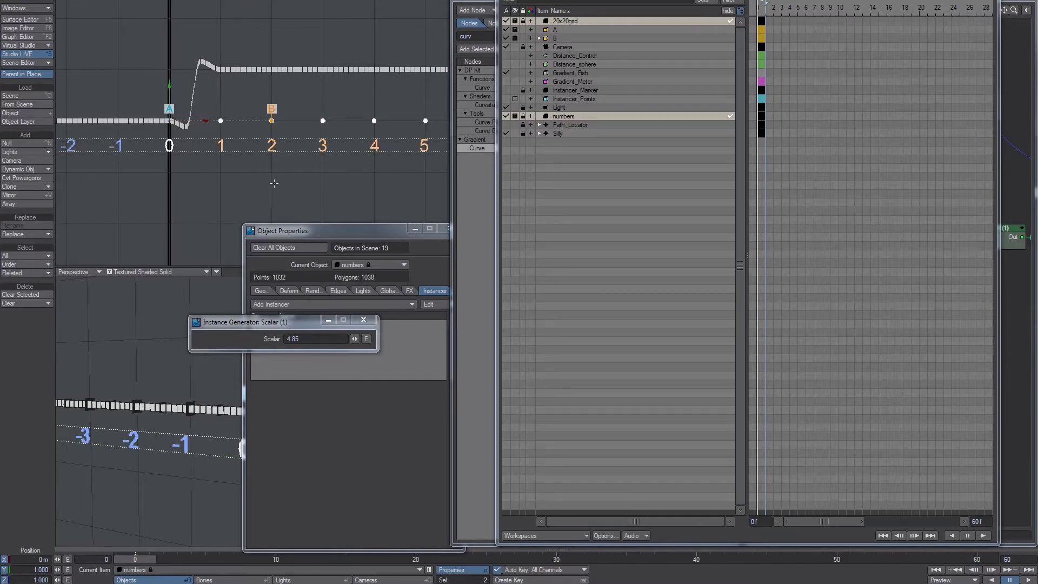
Set the X position of the grid and numbers to 1 m, and reset it to 0.
{"action": "key", "text": "t"}
{"action": "left_click", "coordinate": [28, 559]}
{"action": "type", "text": "1"}
{"action": "key", "text": "Tab"}
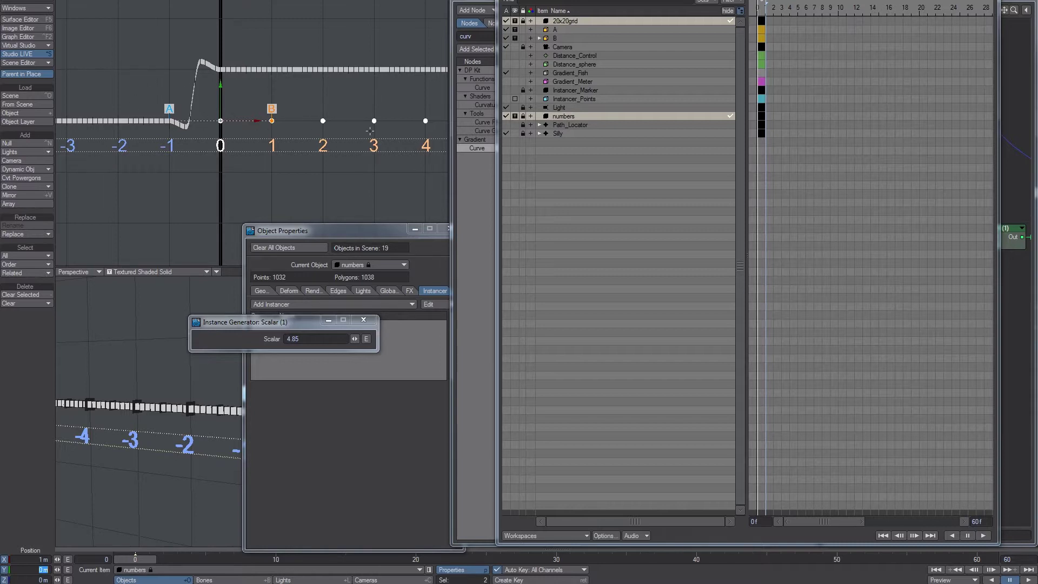
{"action": "left_click", "coordinate": [29, 559]}
{"action": "type", "text": "0"}
{"action": "key", "text": "Return"}
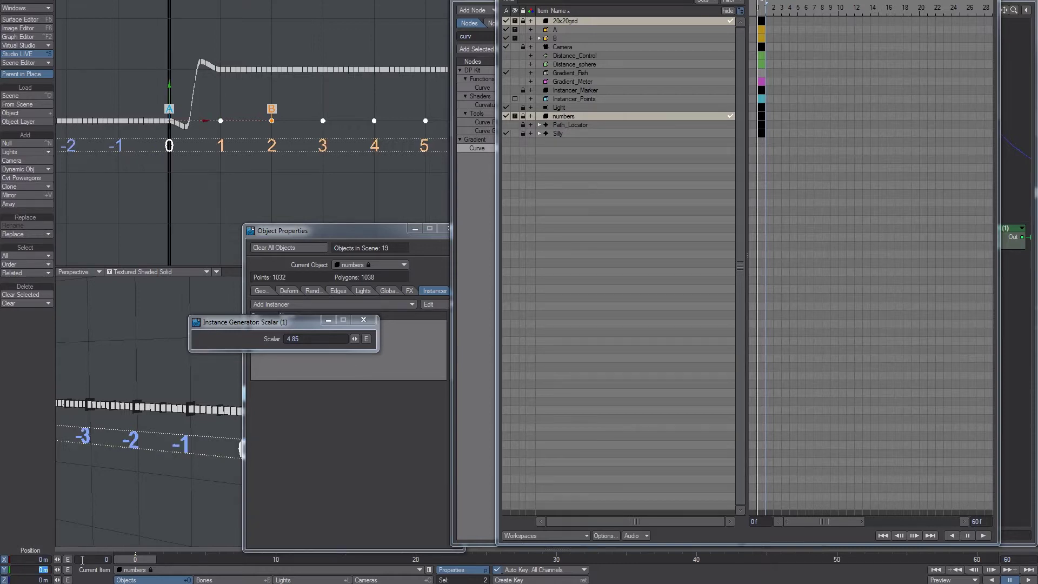
Return to the node editor and move Transform 1D Inv (1) up beside Transform 1D (3).
{"action": "left_click", "coordinate": [476, 5]}
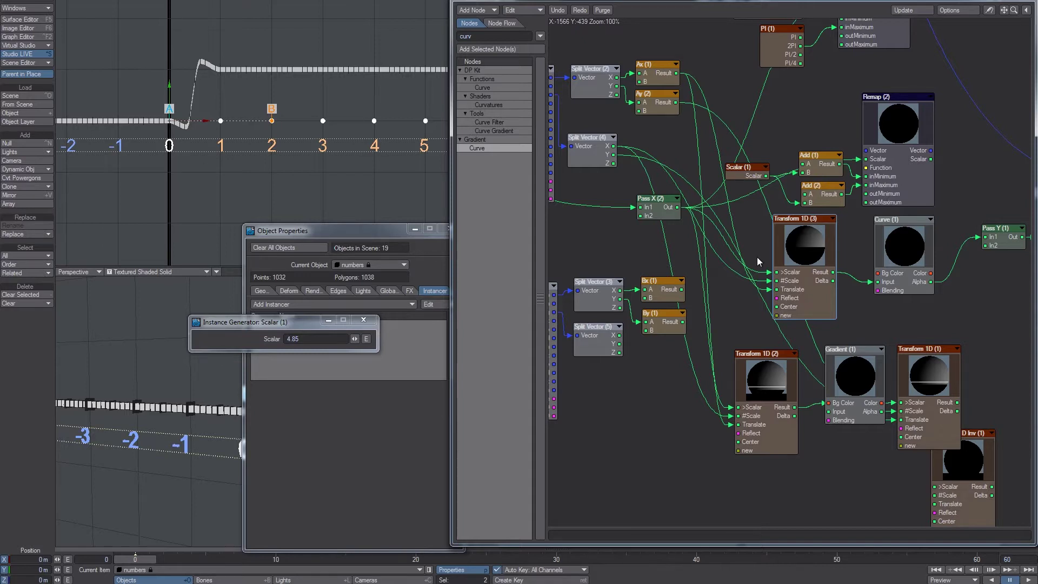
{"action": "left_click_drag", "start_coordinate": [947, 395], "coordinate": [958, 394]}
{"action": "left_click_drag", "start_coordinate": [959, 490], "coordinate": [661, 425]}
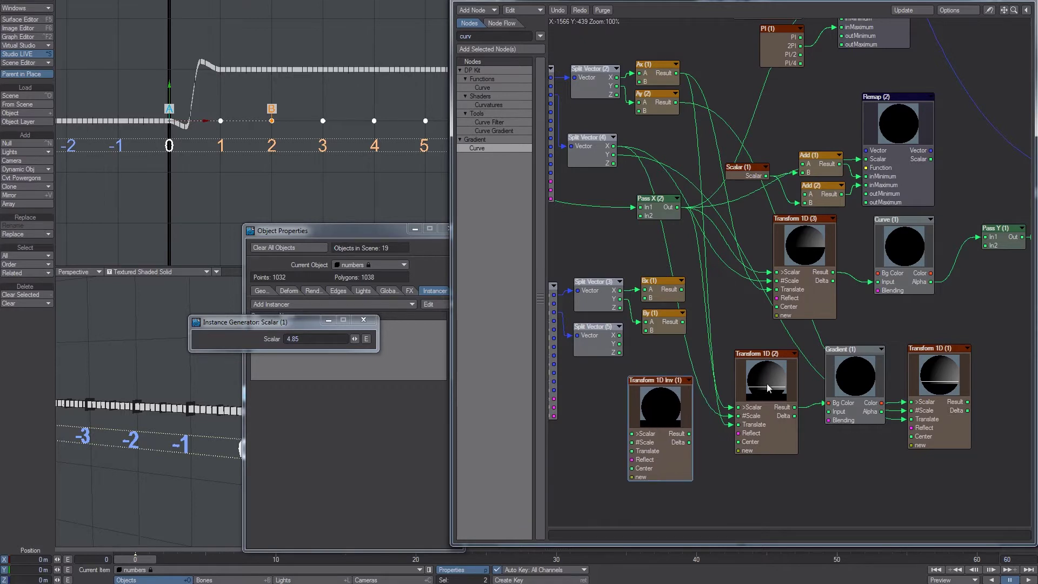
{"action": "left_click_drag", "start_coordinate": [774, 380], "coordinate": [773, 380]}
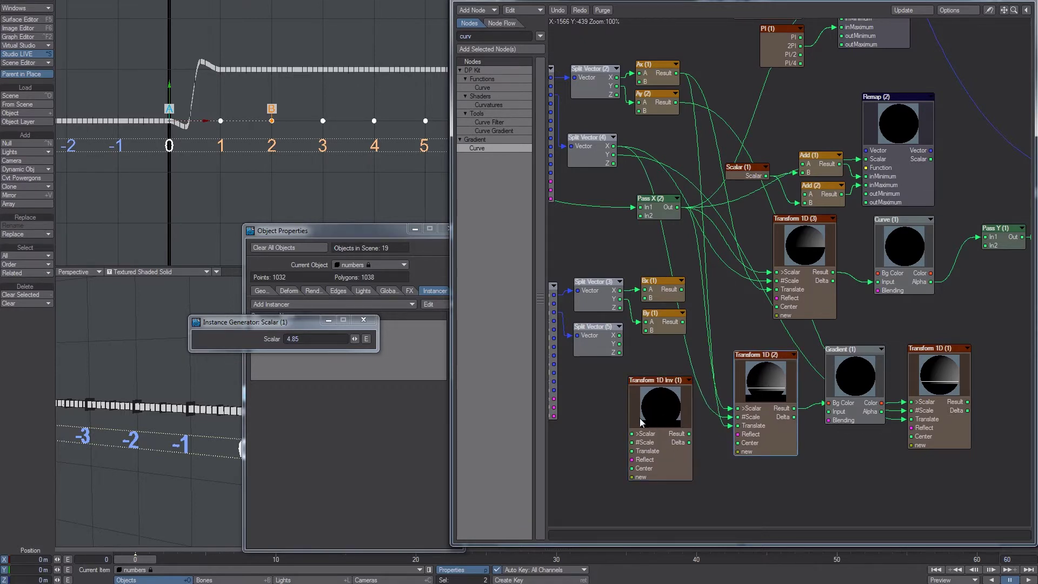
{"action": "left_click_drag", "start_coordinate": [638, 438], "coordinate": [711, 260]}
Shift the three Transform 1D nodes down, place Transform 1D Inv (1) before Curve (1) and move Gradient (1) clear of Sin (1).
{"action": "left_click_drag", "start_coordinate": [784, 286], "coordinate": [785, 291]}
{"action": "left_click_drag", "start_coordinate": [973, 481], "coordinate": [764, 385]}
{"action": "left_click_drag", "start_coordinate": [764, 386], "coordinate": [754, 489]}
{"action": "left_click_drag", "start_coordinate": [801, 289], "coordinate": [833, 427]}
{"action": "left_click_drag", "start_coordinate": [738, 290], "coordinate": [820, 300]}
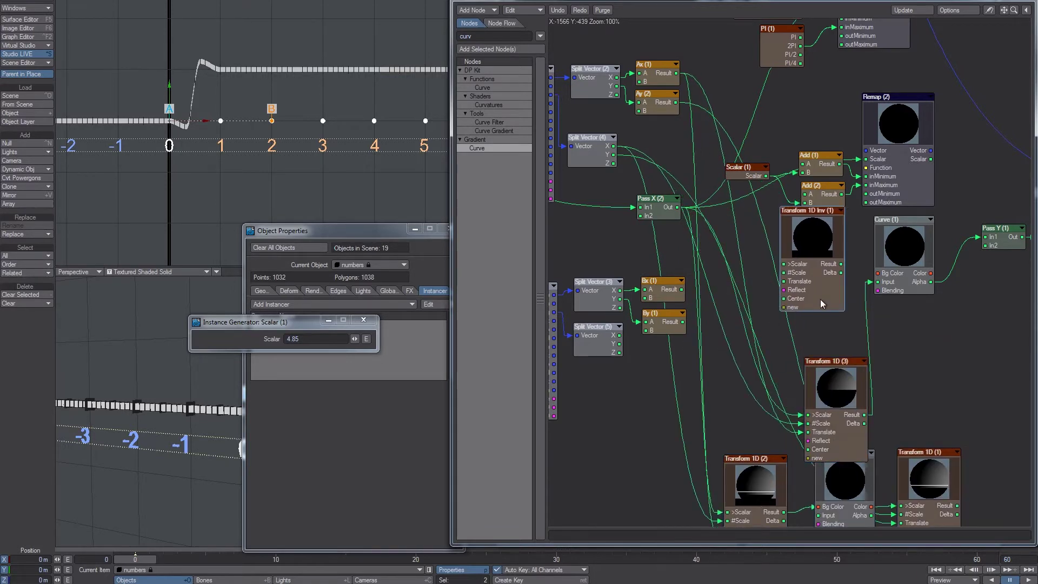
{"action": "left_click_drag", "start_coordinate": [857, 486], "coordinate": [1018, 491]}
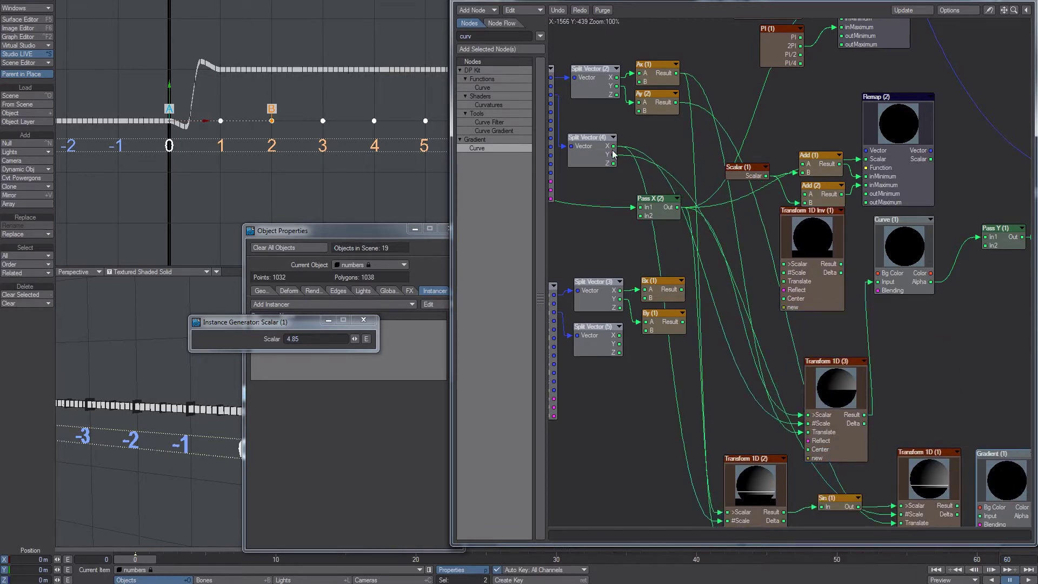
Wire Pass X (2), Split Vector (4) X and Ax (1) into Transform 1D Inv (1) as Scalar, Scale and Translate, and its Result into Curve (1).
{"action": "left_click_drag", "start_coordinate": [835, 310], "coordinate": [848, 319]}
{"action": "left_click_drag", "start_coordinate": [676, 208], "coordinate": [798, 272]}
{"action": "left_click_drag", "start_coordinate": [675, 73], "coordinate": [797, 290]}
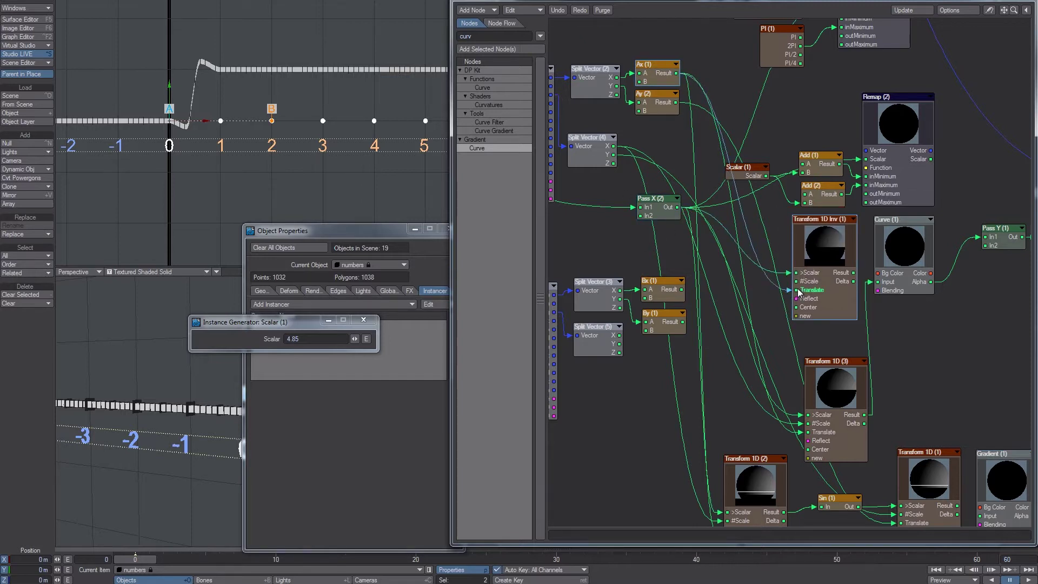
{"action": "left_click_drag", "start_coordinate": [617, 151], "coordinate": [838, 283]}
{"action": "left_click_drag", "start_coordinate": [853, 273], "coordinate": [887, 282]}
Select object A, try adjusting it along X in the viewport, and undo the change.
{"action": "left_click", "coordinate": [170, 108]}
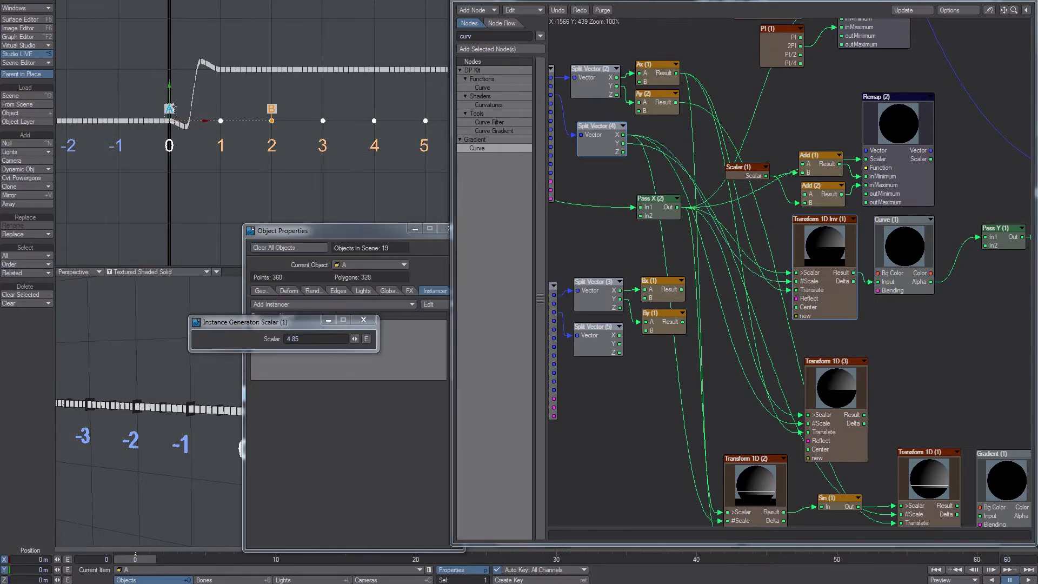
{"action": "mouse_move", "coordinate": [208, 122]}
{"action": "left_mouse_down"}
{"action": "mouse_move", "coordinate": [418, 121]}
{"action": "mouse_move", "coordinate": [114, 121]}
{"action": "mouse_move", "coordinate": [378, 122]}
{"action": "mouse_move", "coordinate": [220, 118]}
{"action": "left_mouse_up"}
{"action": "key", "text": "h"}
{"action": "key", "text": "t"}
{"action": "key", "text": "ctrl+z"}
{"action": "key", "text": "h"}
{"action": "key", "text": "t"}
Duplicate the Scalar (1) node, place the copy before Transform 1D Inv (1), and set its value to 0.5.
{"action": "left_click_drag", "start_coordinate": [957, 423], "coordinate": [913, 338], "text": "alt"}
{"action": "left_click_drag", "start_coordinate": [989, 337], "coordinate": [703, 466]}
{"action": "left_click_drag", "start_coordinate": [829, 234], "coordinate": [868, 278], "text": "alt"}
{"action": "left_click", "coordinate": [753, 132]}
{"action": "key", "text": "ctrl+c"}
{"action": "key", "text": "ctrl+v"}
{"action": "left_click_drag", "start_coordinate": [801, 279], "coordinate": [747, 270]}
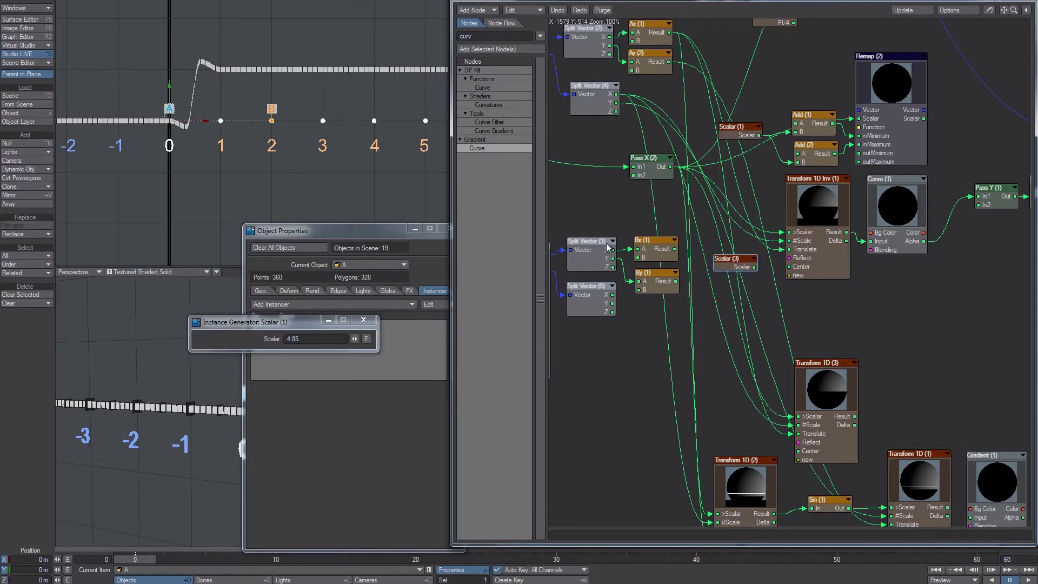
{"action": "left_click", "coordinate": [731, 260]}
{"action": "left_click", "coordinate": [314, 339]}
{"action": "key", "text": "BackSpace"}
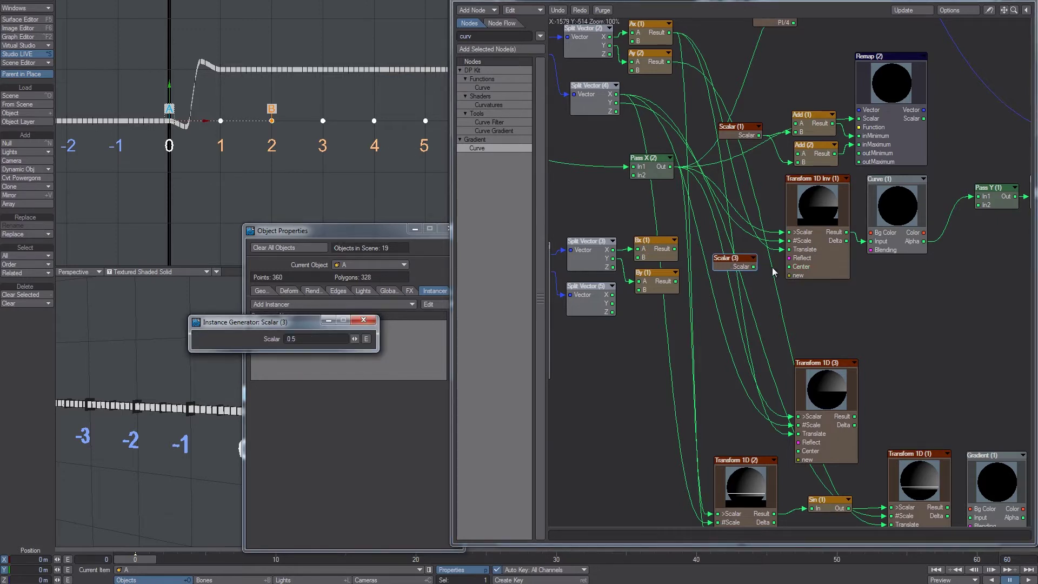
Try stretching object A along X to check the curve's response.
{"action": "key", "text": "h"}
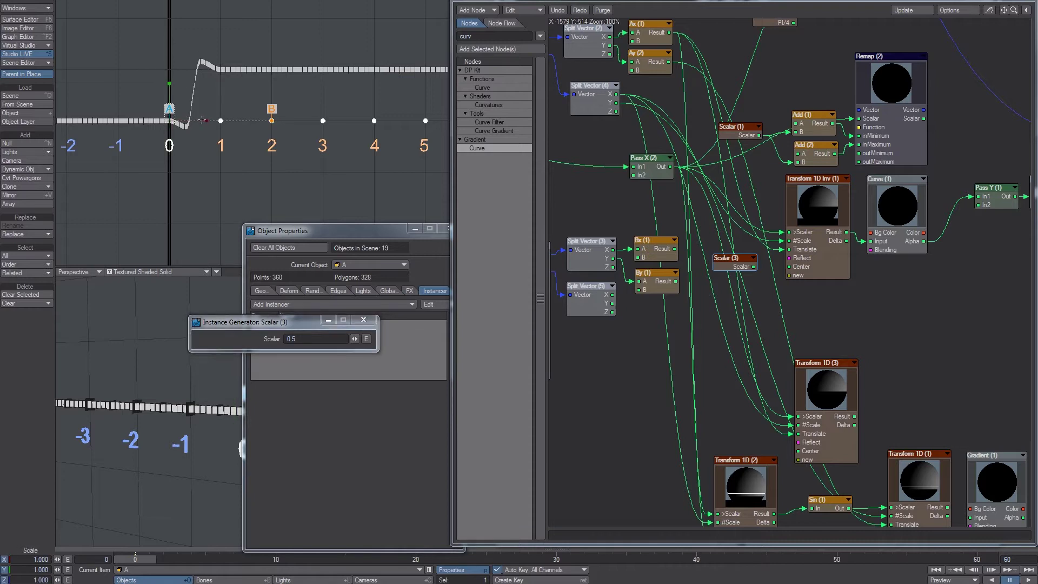
{"action": "left_click_drag", "start_coordinate": [206, 119], "coordinate": [283, 119]}
{"action": "key", "text": "t"}
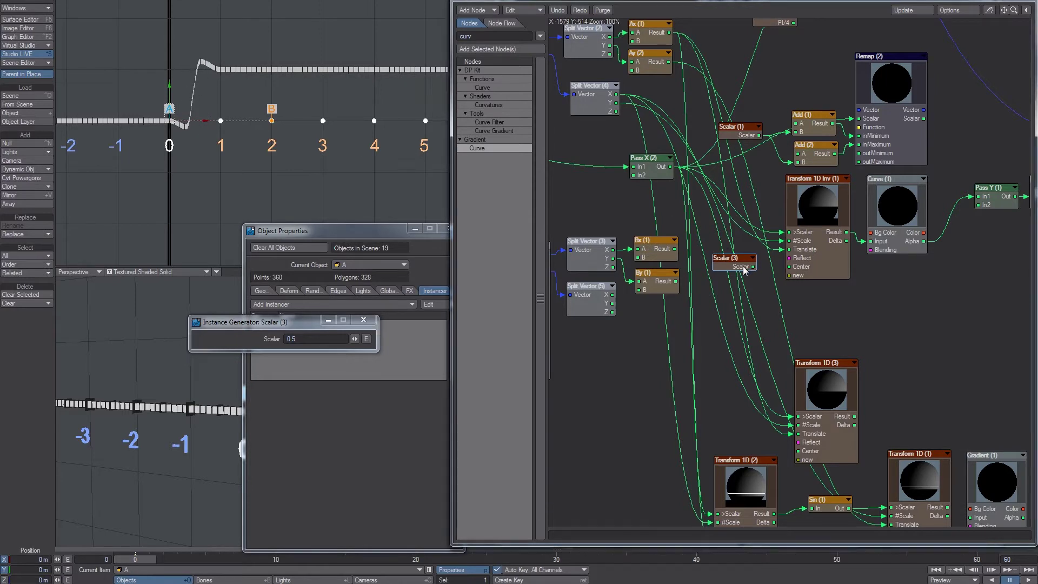
Connect Scalar (3) to the Center input of Transform 1D Inv (1), test with an X stretch of A to about 6.4, and undo the stretch.
{"action": "left_click_drag", "start_coordinate": [753, 267], "coordinate": [798, 271]}
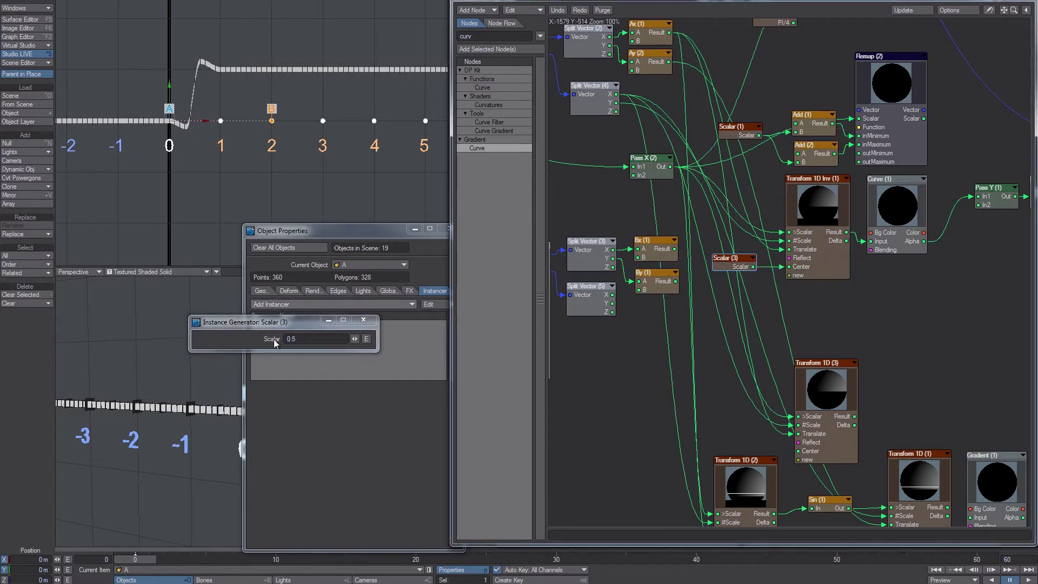
{"action": "left_click", "coordinate": [232, 123]}
{"action": "key", "text": "h"}
{"action": "left_click_drag", "start_coordinate": [206, 121], "coordinate": [336, 121]}
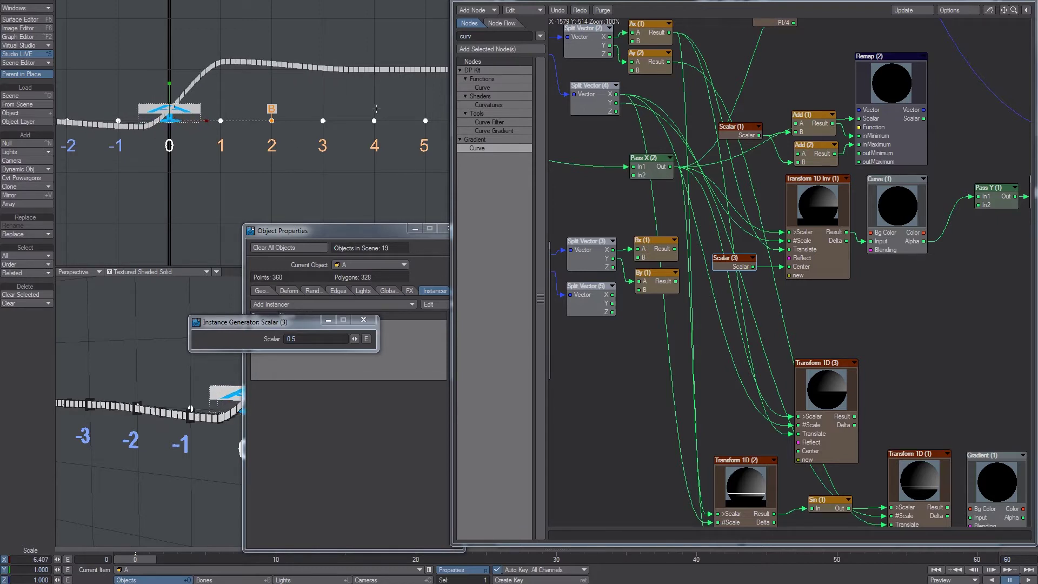
{"action": "key", "text": "ctrl+z"}
{"action": "key", "text": "t"}
Delete Scalar (1), Add (1) and Add (2), and connect Remap (2)'s Scalar output to Pass Y (1).
{"action": "left_click_drag", "start_coordinate": [837, 91], "coordinate": [777, 107], "text": "alt"}
{"action": "mouse_move", "coordinate": [844, 154]}
{"action": "left_mouse_down"}
{"action": "mouse_move", "coordinate": [859, 151]}
{"action": "mouse_move", "coordinate": [850, 152]}
{"action": "left_mouse_up"}
{"action": "left_click_drag", "start_coordinate": [782, 112], "coordinate": [682, 173]}
{"action": "key", "text": "Delete"}
{"action": "left_click_drag", "start_coordinate": [868, 133], "coordinate": [922, 204]}
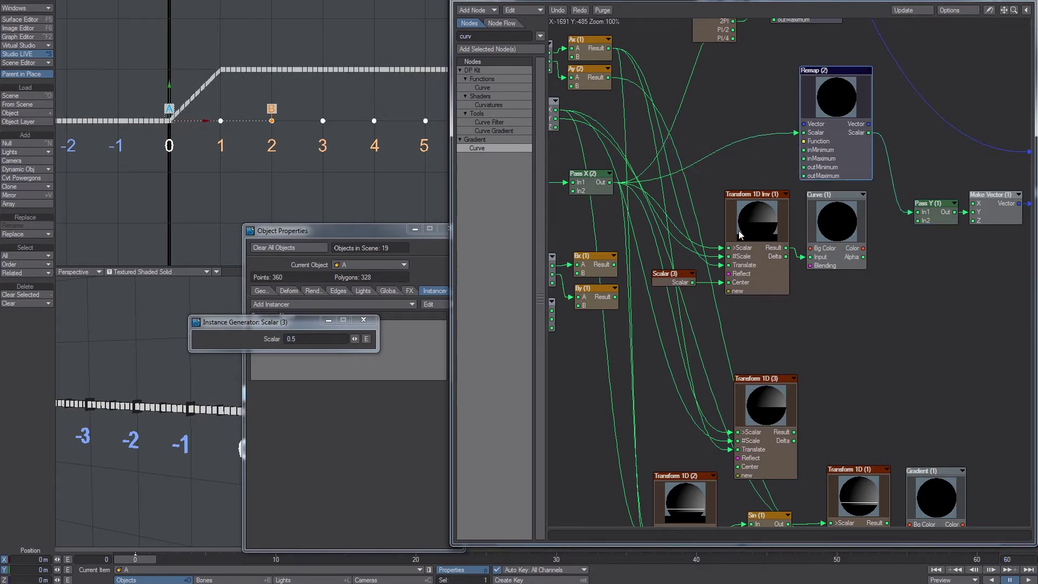
Move Transform 1D Inv (1) up before Remap (2), feed its Result into Remap (2)'s Scalar input, and test it with object A.
{"action": "left_click_drag", "start_coordinate": [754, 194], "coordinate": [730, 153]}
{"action": "left_click", "coordinate": [207, 33]}
{"action": "key", "text": "space"}
{"action": "key", "text": "space"}
{"action": "mouse_move", "coordinate": [207, 124]}
{"action": "left_mouse_down"}
{"action": "mouse_move", "coordinate": [280, 124]}
{"action": "mouse_move", "coordinate": [199, 124]}
{"action": "left_mouse_up"}
{"action": "key", "text": "t"}
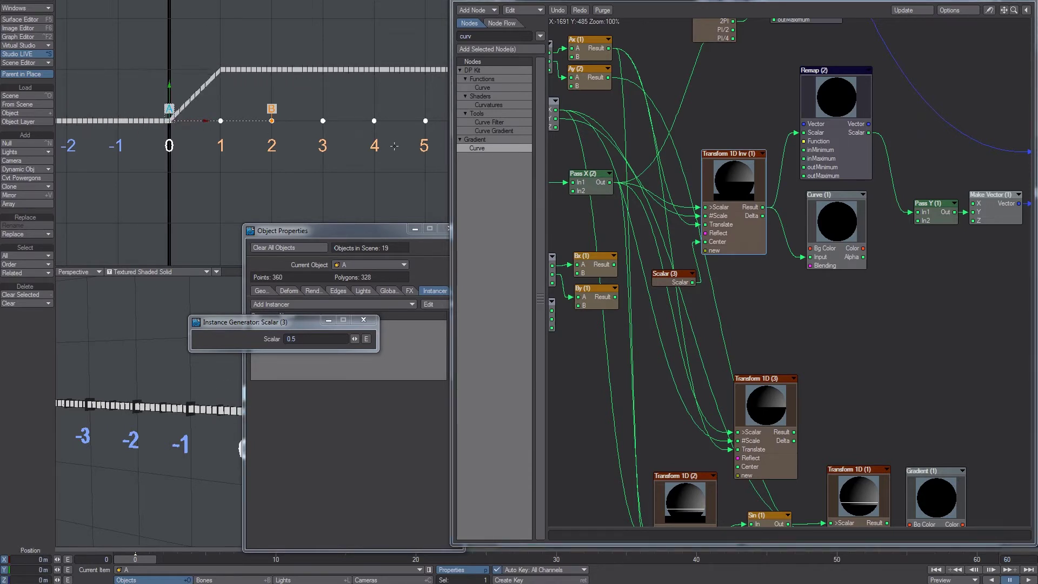
Move Scalar (3) up beside Transform 1D Inv (1) and set its value to 1.
{"action": "left_click_drag", "start_coordinate": [671, 286], "coordinate": [650, 263]}
{"action": "left_click", "coordinate": [316, 338]}
{"action": "type", "text": "1"}
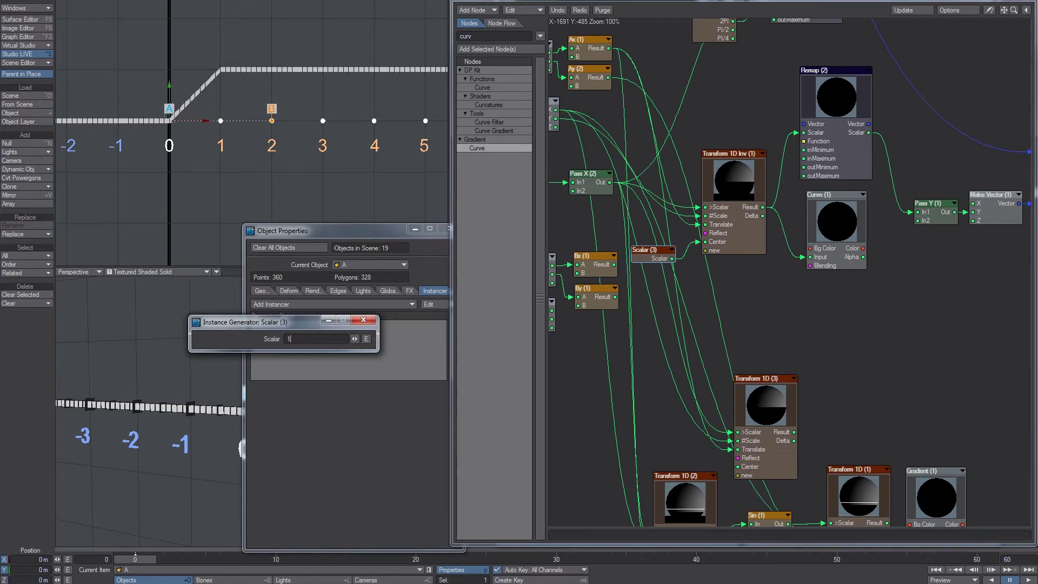
Try stretching object A and shift it along X to about -7.5 m.
{"action": "type", "text": "h"}
{"action": "left_click_drag", "start_coordinate": [206, 121], "coordinate": [59, 122]}
{"action": "key", "text": "ctrl+z"}
{"action": "key", "text": "t"}
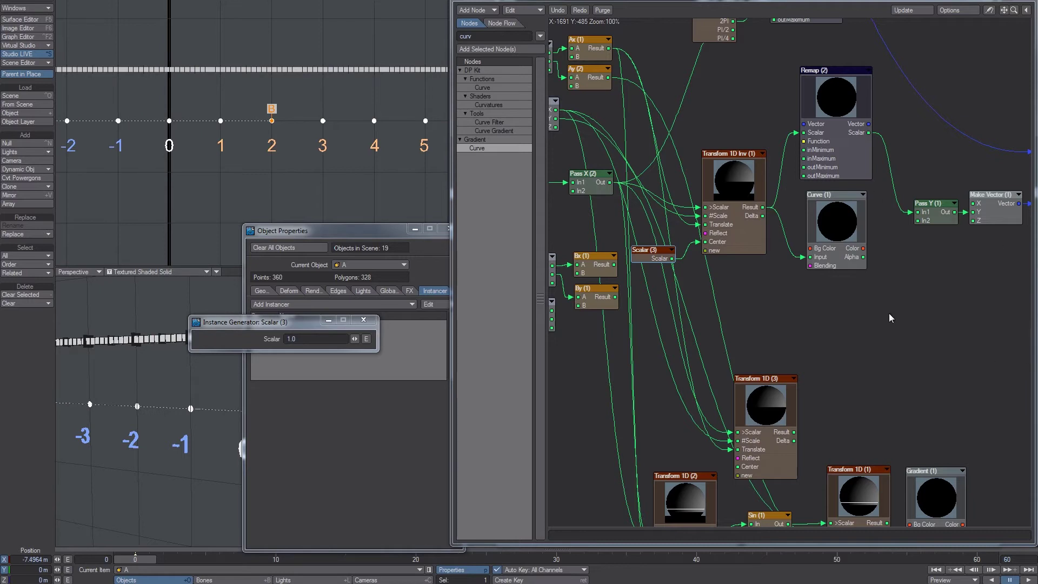
Delete the Transform 1D (3) node and move Transform 1D (2) up below Transform 1D Inv (1).
{"action": "left_click_drag", "start_coordinate": [889, 318], "coordinate": [899, 222], "text": "alt"}
{"action": "left_click_drag", "start_coordinate": [788, 314], "coordinate": [840, 278]}
{"action": "key", "text": "Delete"}
{"action": "left_click_drag", "start_coordinate": [773, 384], "coordinate": [703, 415]}
{"action": "left_click_drag", "start_coordinate": [702, 428], "coordinate": [714, 279]}
{"action": "left_click", "coordinate": [791, 218]}
{"action": "left_click_drag", "start_coordinate": [761, 221], "coordinate": [757, 248], "text": "alt"}
{"action": "mouse_move", "coordinate": [715, 293]}
{"action": "left_mouse_down"}
{"action": "mouse_move", "coordinate": [727, 276]}
{"action": "mouse_move", "coordinate": [787, 295]}
{"action": "mouse_move", "coordinate": [730, 301]}
{"action": "left_mouse_up"}
{"action": "left_click_drag", "start_coordinate": [774, 235], "coordinate": [779, 374], "text": "alt"}
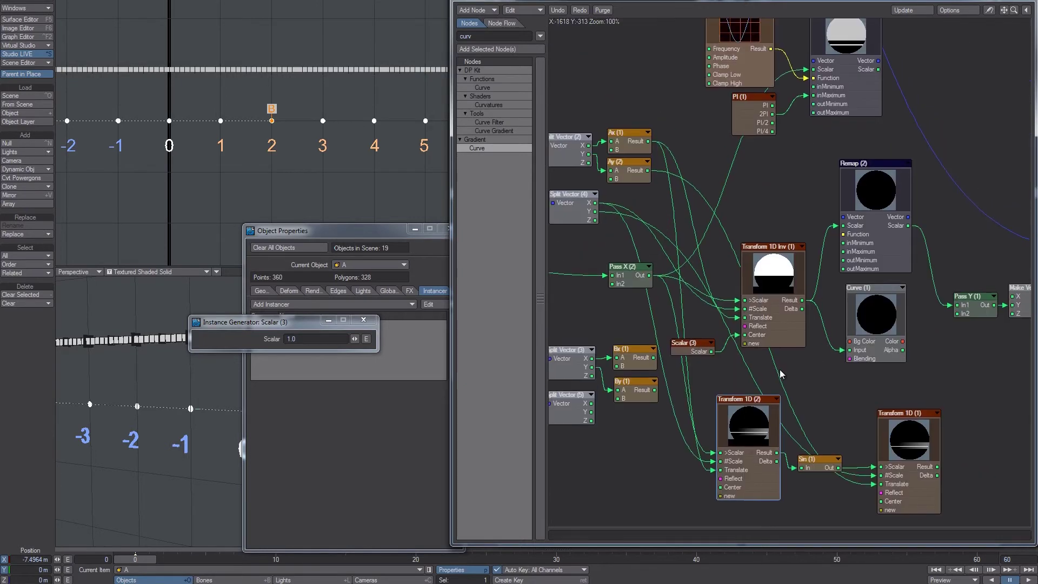
{"action": "left_click_drag", "start_coordinate": [742, 79], "coordinate": [739, 140], "text": "alt"}
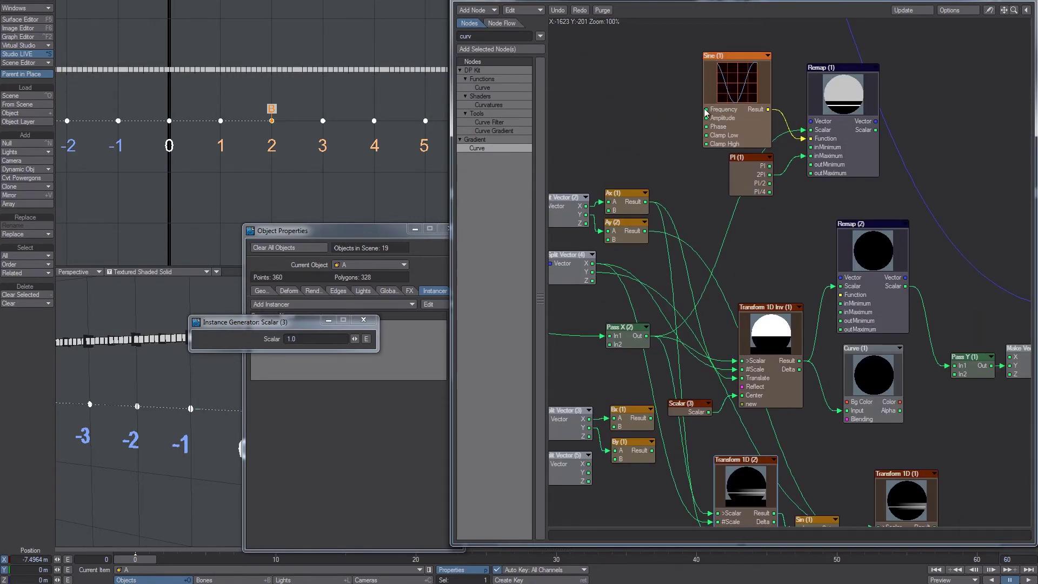
Move Transform 1D Inv (1) down before Sin (1), connect its Result to Sin (1), and bring Transform 1D (1) closer.
{"action": "left_click_drag", "start_coordinate": [809, 452], "coordinate": [813, 286], "text": "alt"}
{"action": "left_click_drag", "start_coordinate": [734, 351], "coordinate": [699, 451]}
{"action": "left_click_drag", "start_coordinate": [799, 186], "coordinate": [803, 362]}
{"action": "left_click_drag", "start_coordinate": [727, 351], "coordinate": [848, 343]}
{"action": "mouse_move", "coordinate": [906, 366]}
{"action": "left_mouse_down"}
{"action": "mouse_move", "coordinate": [925, 338]}
{"action": "mouse_move", "coordinate": [920, 318]}
{"action": "mouse_move", "coordinate": [923, 331]}
{"action": "mouse_move", "coordinate": [875, 343]}
{"action": "left_mouse_up"}
Shift Pass Y (1) and Make Vector (1) to the right and connect Transform 1D (1)'s Result to Pass Y (1).
{"action": "left_click_drag", "start_coordinate": [985, 269], "coordinate": [919, 269], "text": "alt"}
{"action": "left_click_drag", "start_coordinate": [978, 266], "coordinate": [837, 219]}
{"action": "left_click_drag", "start_coordinate": [833, 218], "coordinate": [891, 221]}
{"action": "left_click_drag", "start_coordinate": [812, 353], "coordinate": [875, 230]}
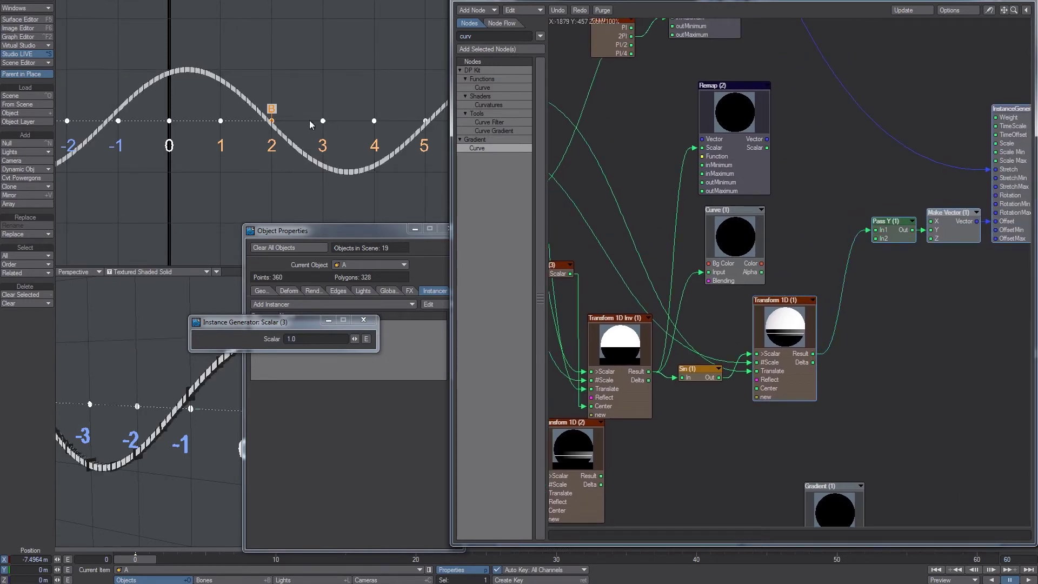
Undo object A's shift along X and test the sine wave by adjusting A horizontally.
{"action": "key", "text": "ctrl+z"}
{"action": "left_click_drag", "start_coordinate": [202, 119], "coordinate": [131, 120]}
{"action": "key", "text": "shift+h"}
{"action": "key", "text": "t"}
Align Transform 1D (2) directly beneath Transform 1D Inv (1).
{"action": "left_click_drag", "start_coordinate": [738, 345], "coordinate": [827, 323], "text": "alt"}
{"action": "left_click_drag", "start_coordinate": [642, 438], "coordinate": [724, 438]}
{"action": "left_click_drag", "start_coordinate": [714, 355], "coordinate": [720, 351]}
{"action": "left_click_drag", "start_coordinate": [718, 424], "coordinate": [717, 419]}
Nudge Sin (1) and Transform 1D (1) slightly to the right to space out the chain after Transform 1D Inv (1).
{"action": "left_click_drag", "start_coordinate": [820, 97], "coordinate": [847, 294], "text": "alt"}
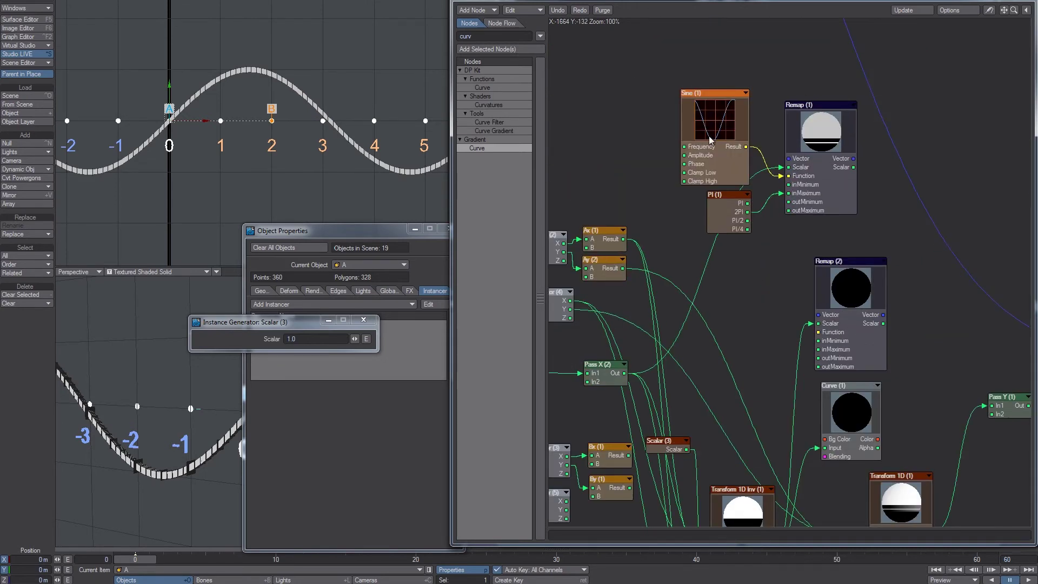
{"action": "left_click_drag", "start_coordinate": [754, 464], "coordinate": [763, 228], "text": "alt"}
{"action": "mouse_move", "coordinate": [744, 321]}
{"action": "left_mouse_down"}
{"action": "mouse_move", "coordinate": [735, 308]}
{"action": "mouse_move", "coordinate": [744, 318]}
{"action": "left_mouse_up"}
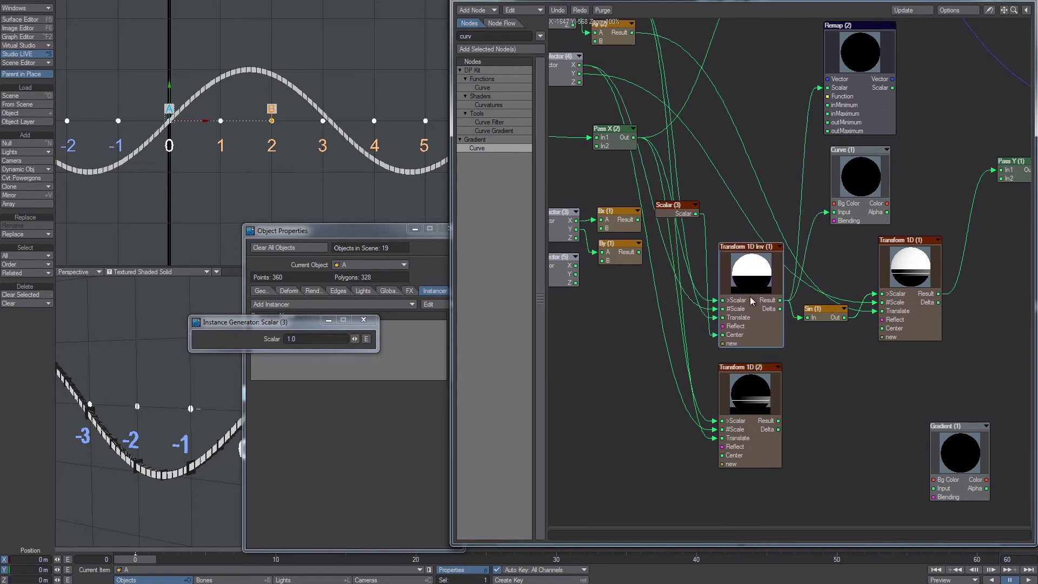
{"action": "left_click_drag", "start_coordinate": [812, 319], "coordinate": [814, 315]}
{"action": "mouse_move", "coordinate": [901, 323]}
{"action": "left_mouse_down"}
{"action": "mouse_move", "coordinate": [907, 335]}
{"action": "mouse_move", "coordinate": [910, 309]}
{"action": "mouse_move", "coordinate": [899, 316]}
{"action": "left_mouse_up"}
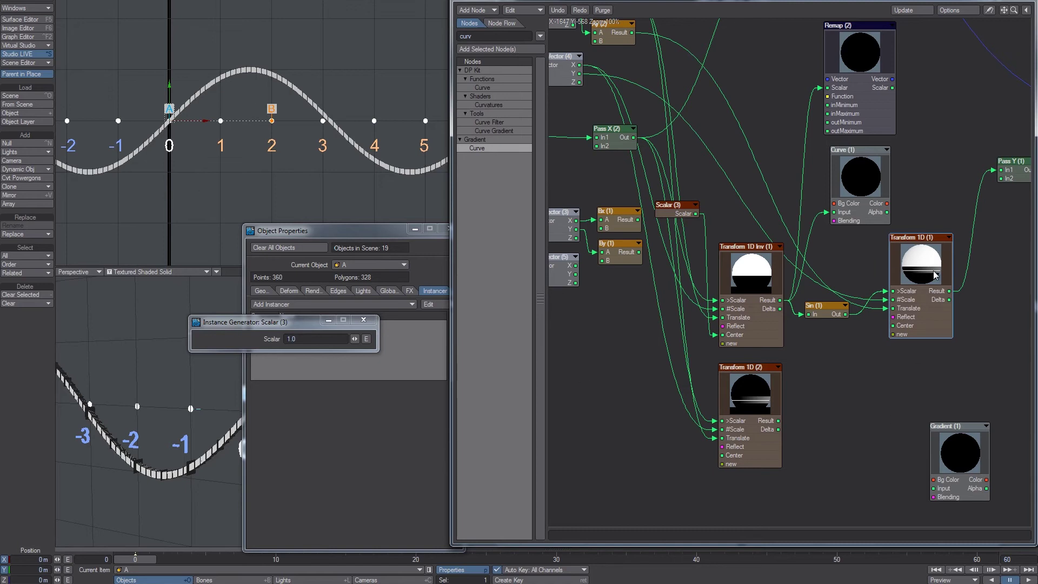
{"action": "left_click_drag", "start_coordinate": [923, 291], "coordinate": [923, 283]}
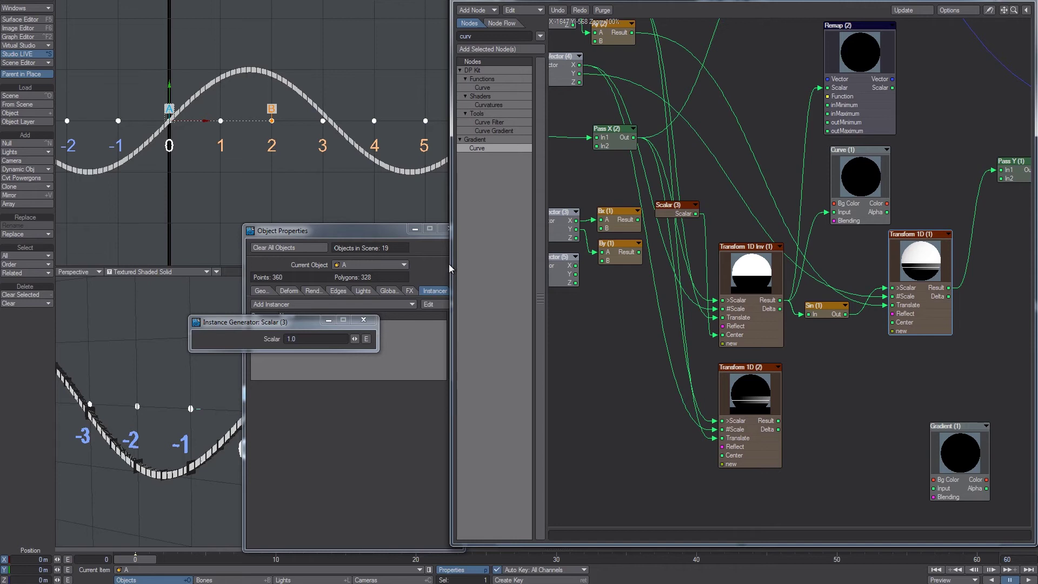
{"action": "left_click_drag", "start_coordinate": [928, 305], "coordinate": [928, 307]}
{"action": "left_click_drag", "start_coordinate": [833, 315], "coordinate": [839, 318]}
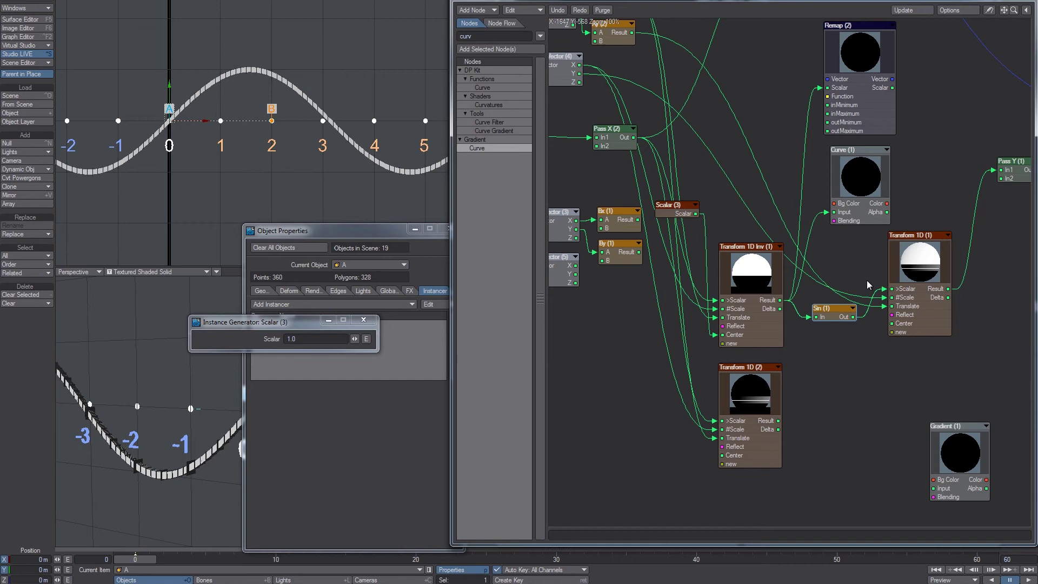